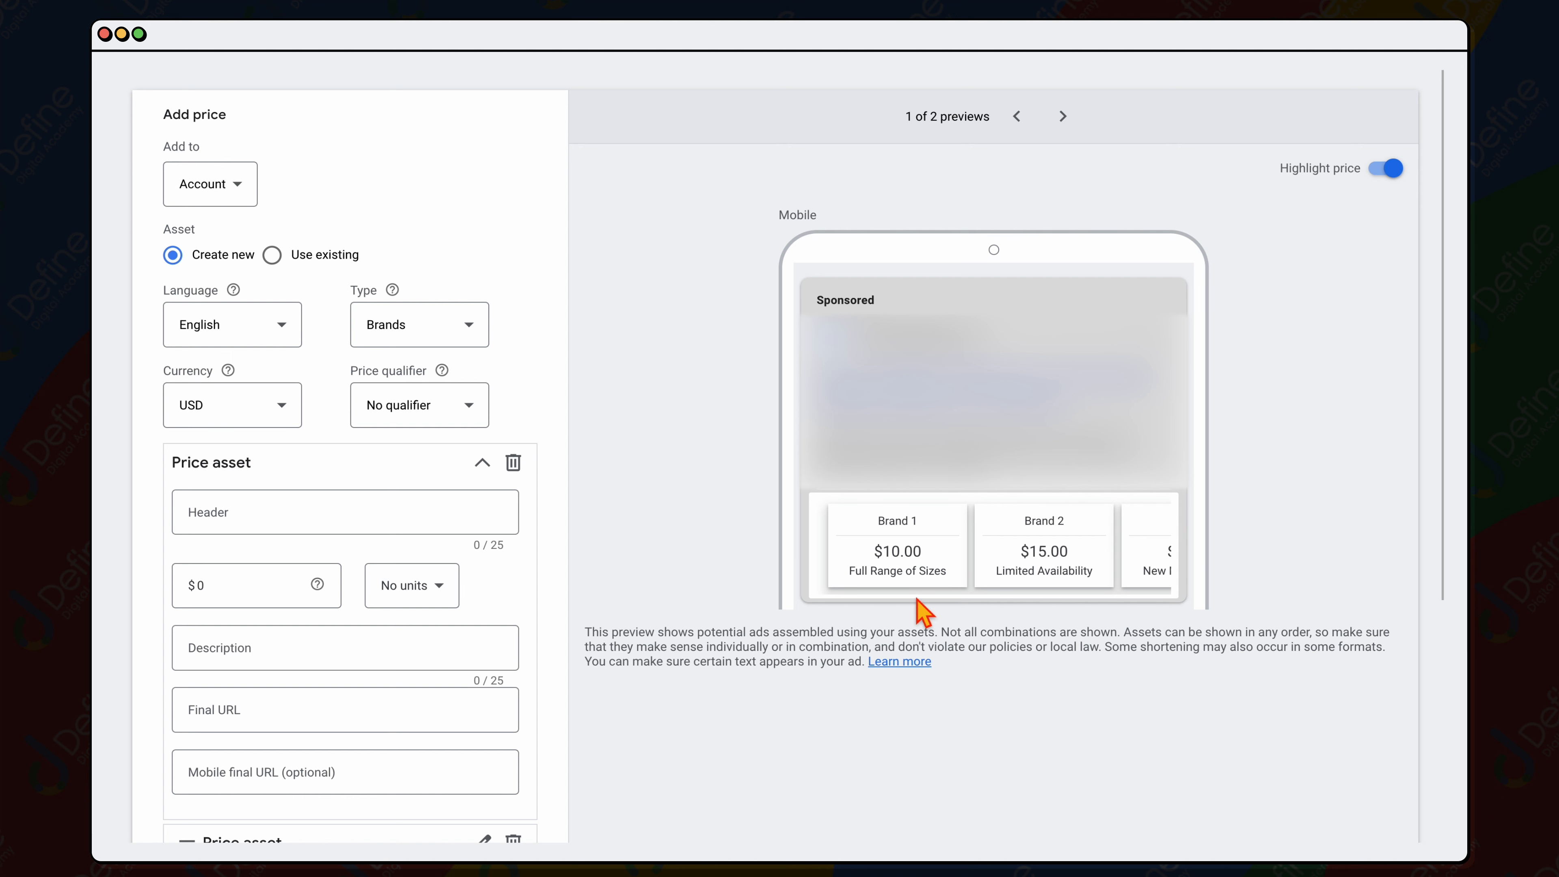
- Check the desktop preview of the new price asset and look over its header, price, description and URL fields
click(1063, 116)
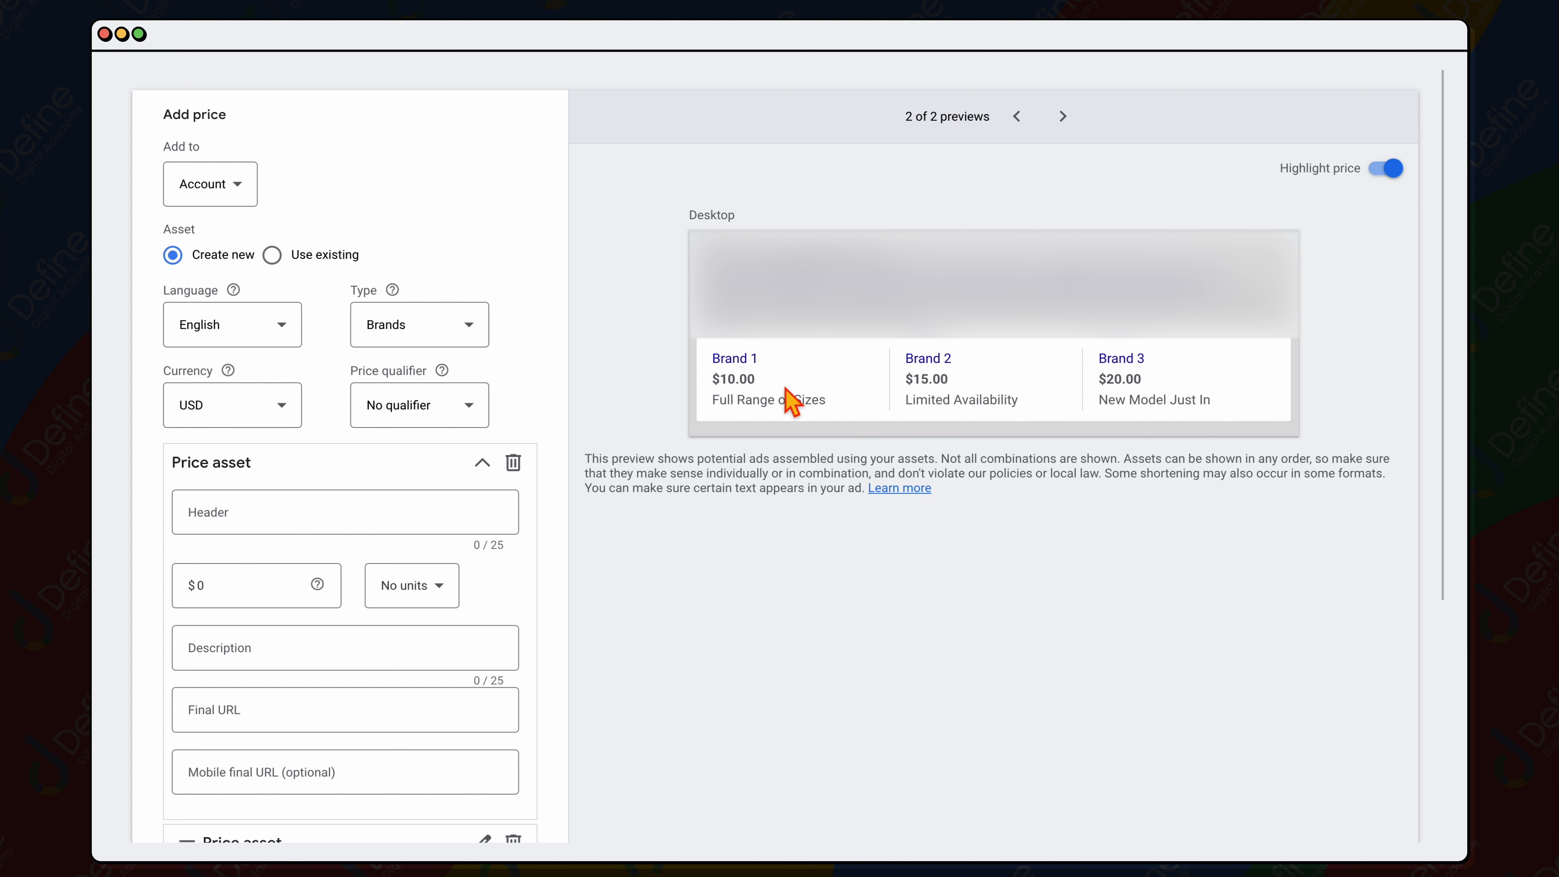
click(324, 522)
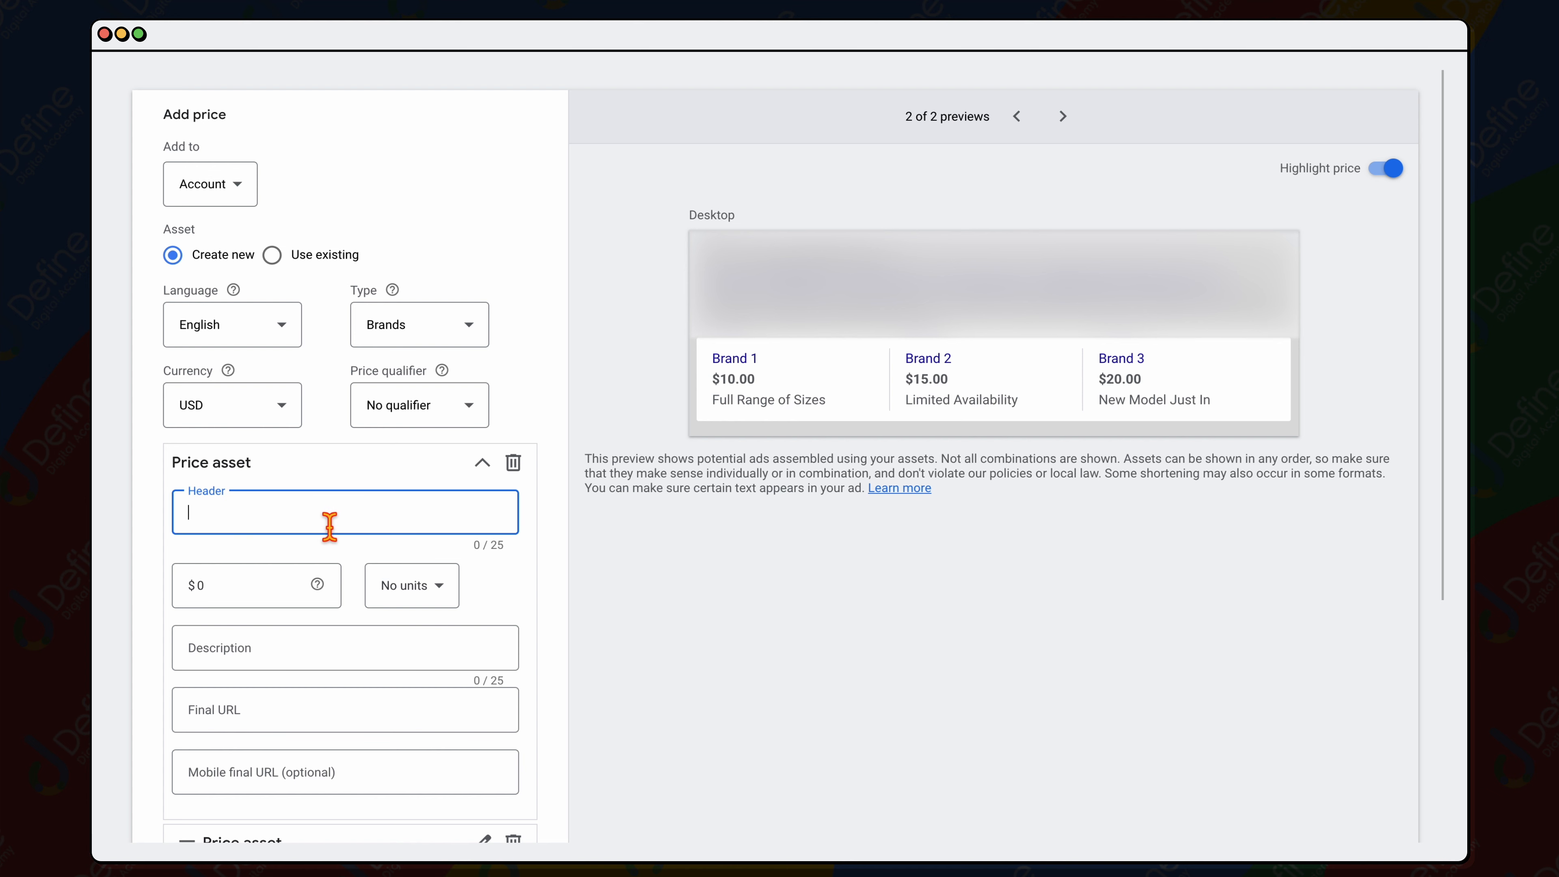
scroll(333, 530, down, 2)
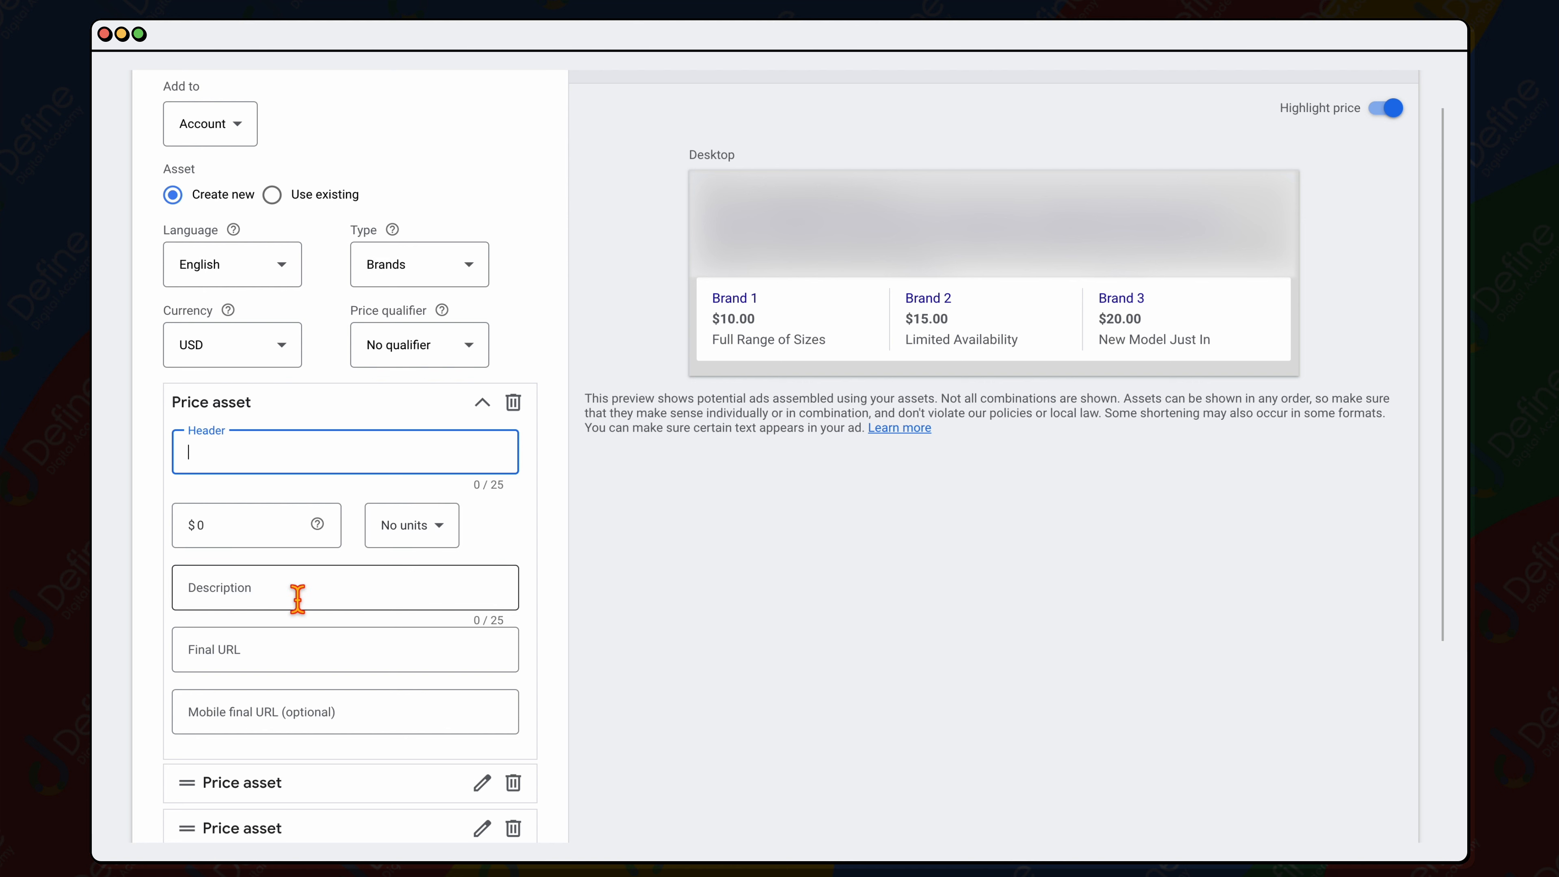
scroll(1019, 275, up, 2)
click(1017, 117)
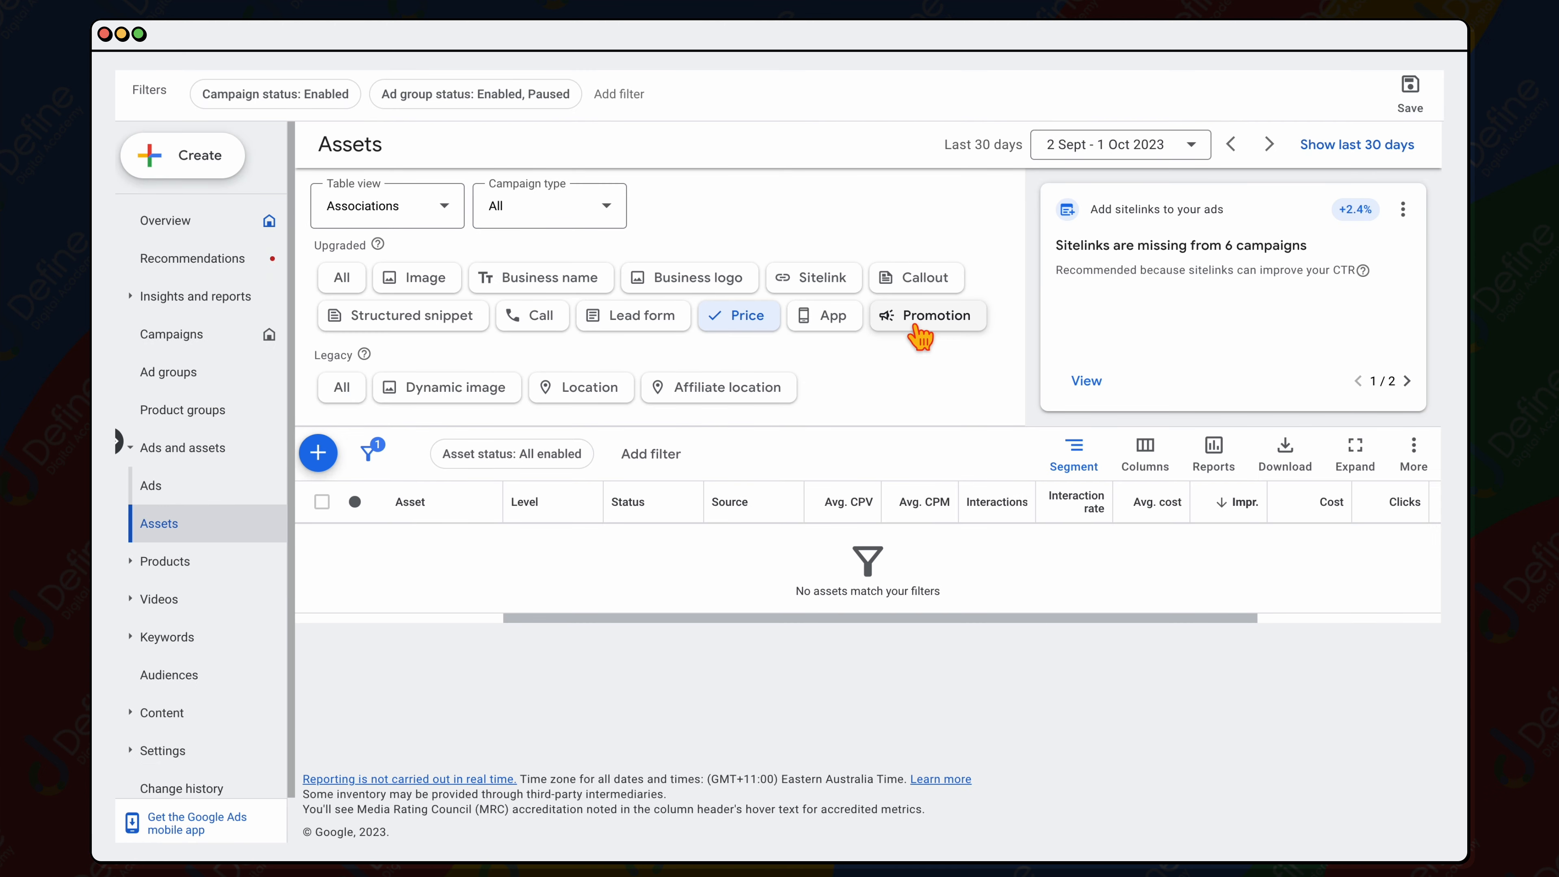
- Filter the assets to promotions and open the account-level 40% off Sitewide promotion for editing
click(927, 315)
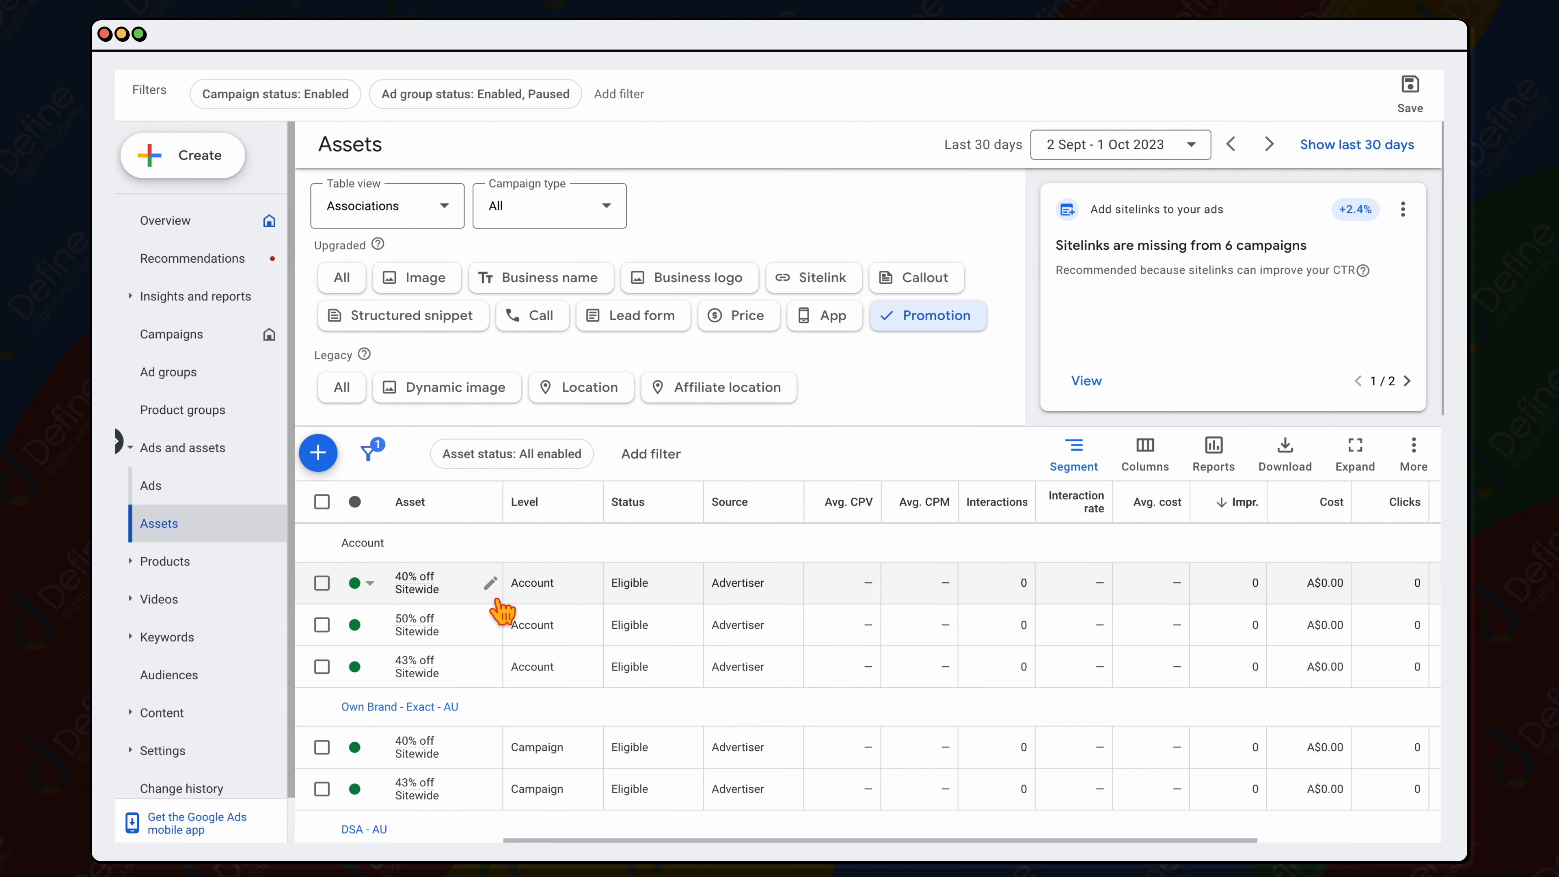
click(491, 584)
click(498, 606)
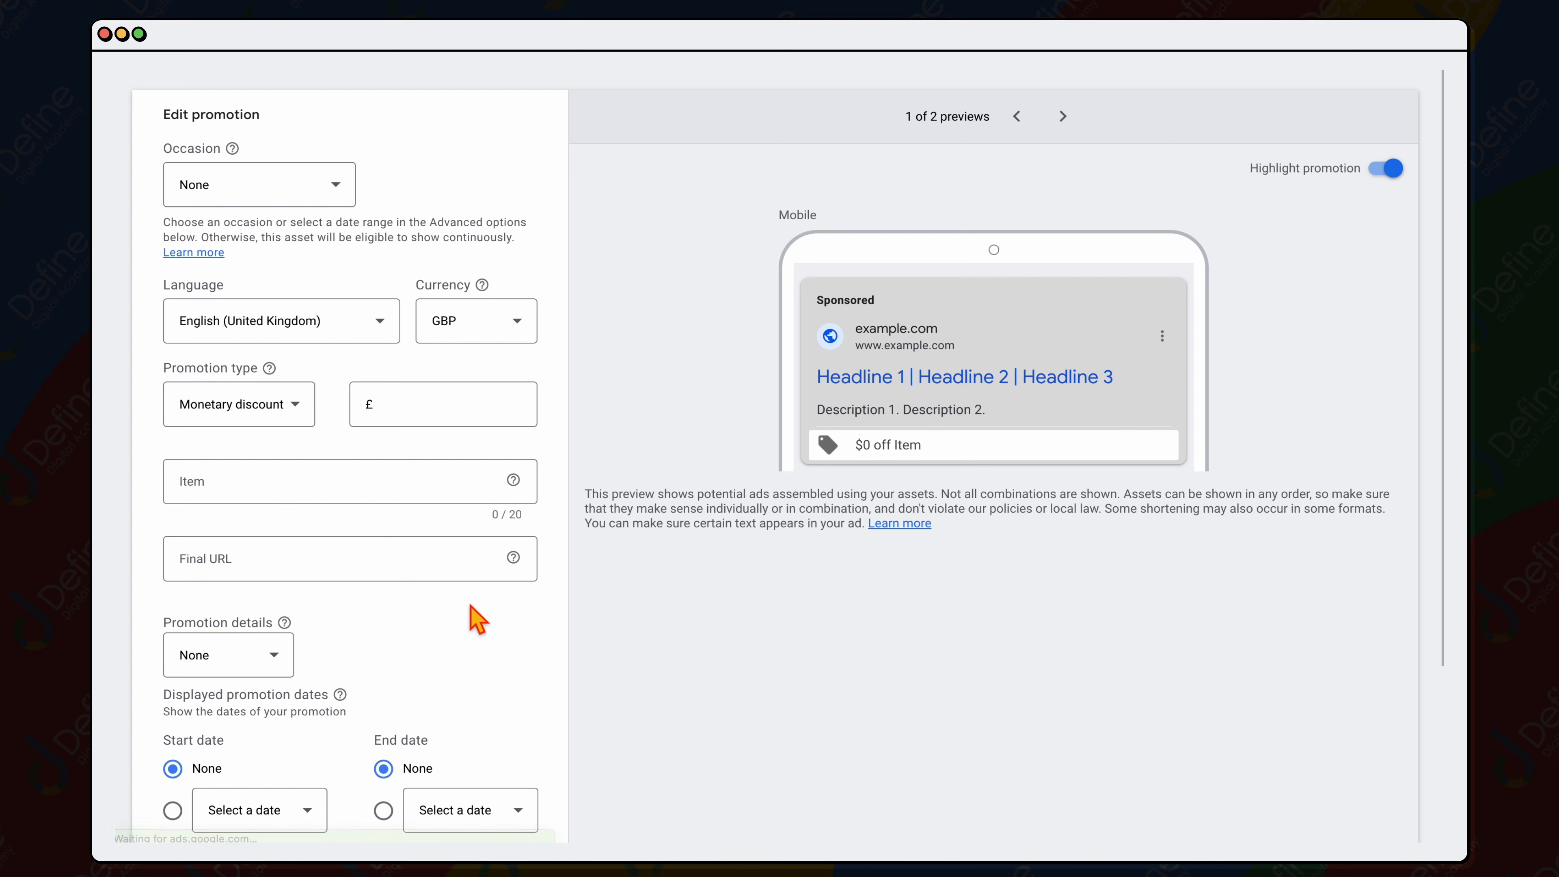
scroll(435, 599, down, 1)
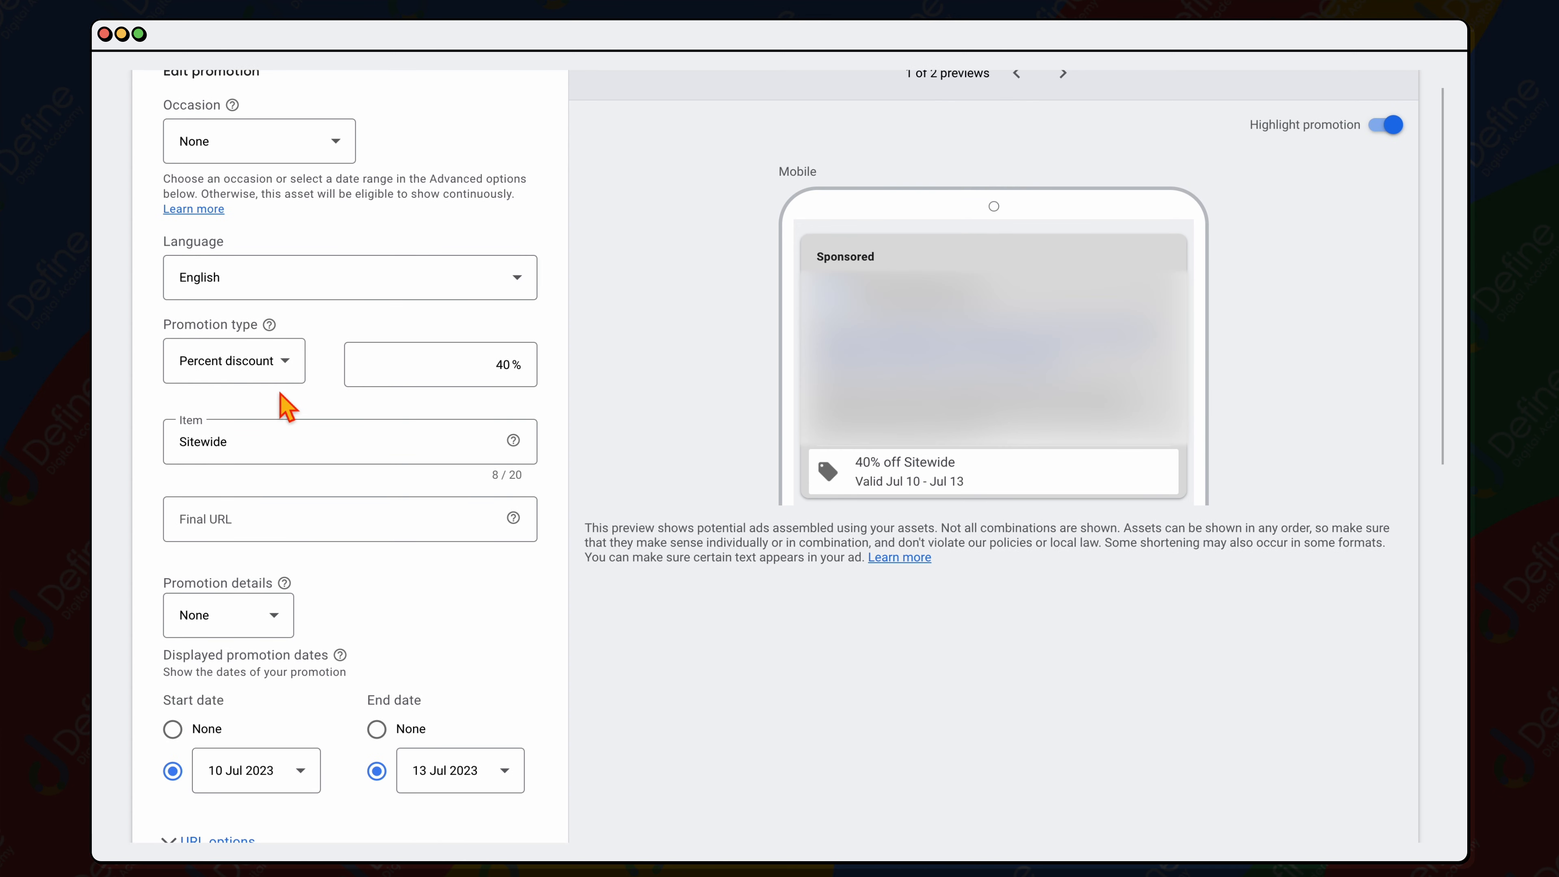
- Try Monetary discount as the promotion type and return it to Percent discount
click(286, 380)
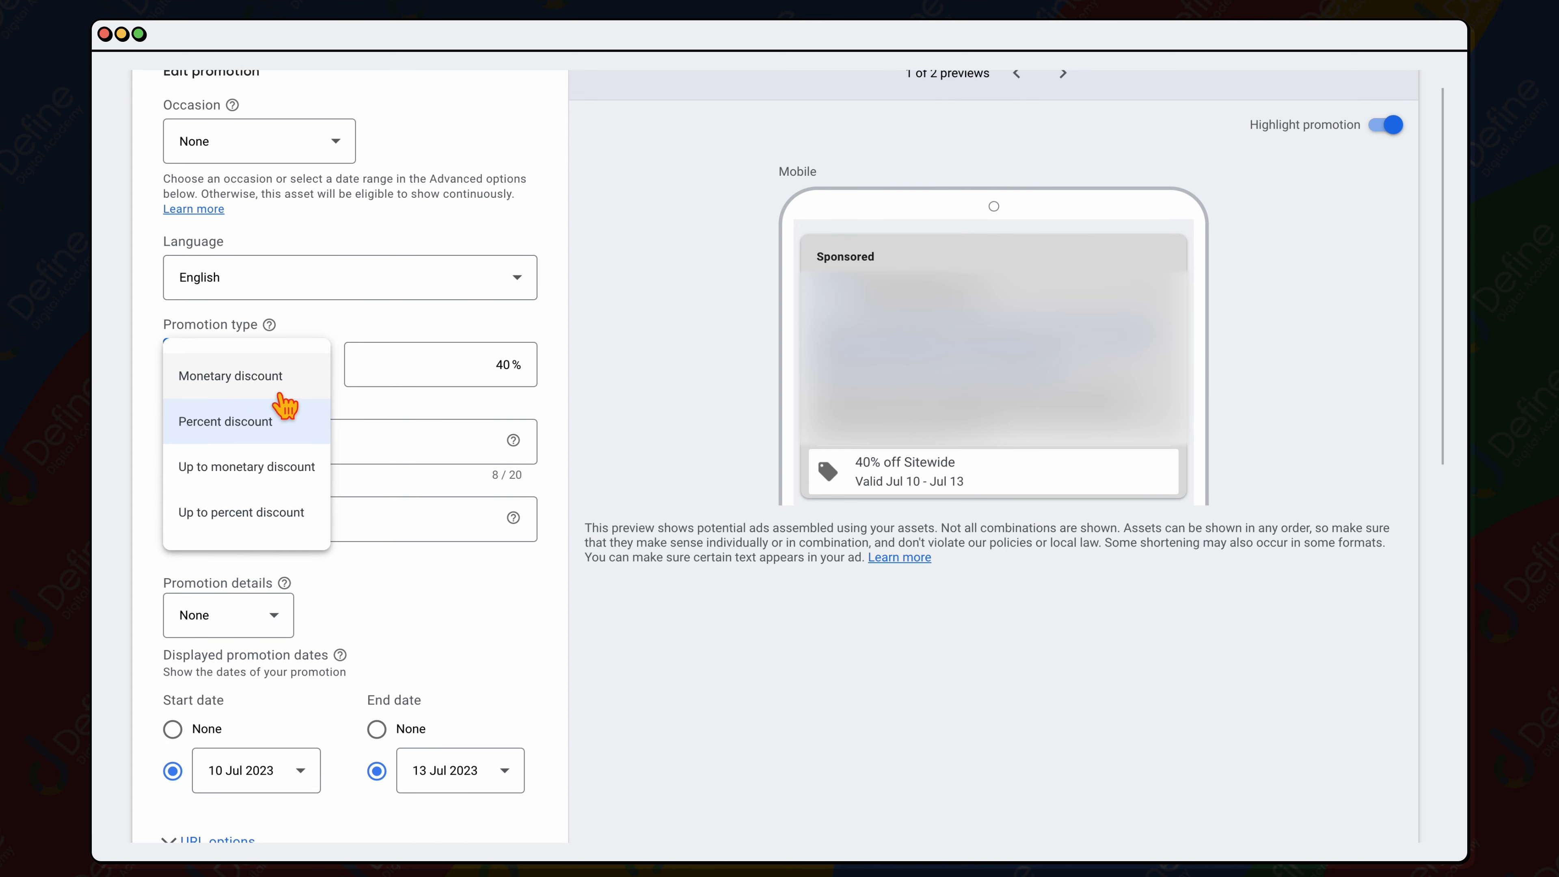
click(284, 386)
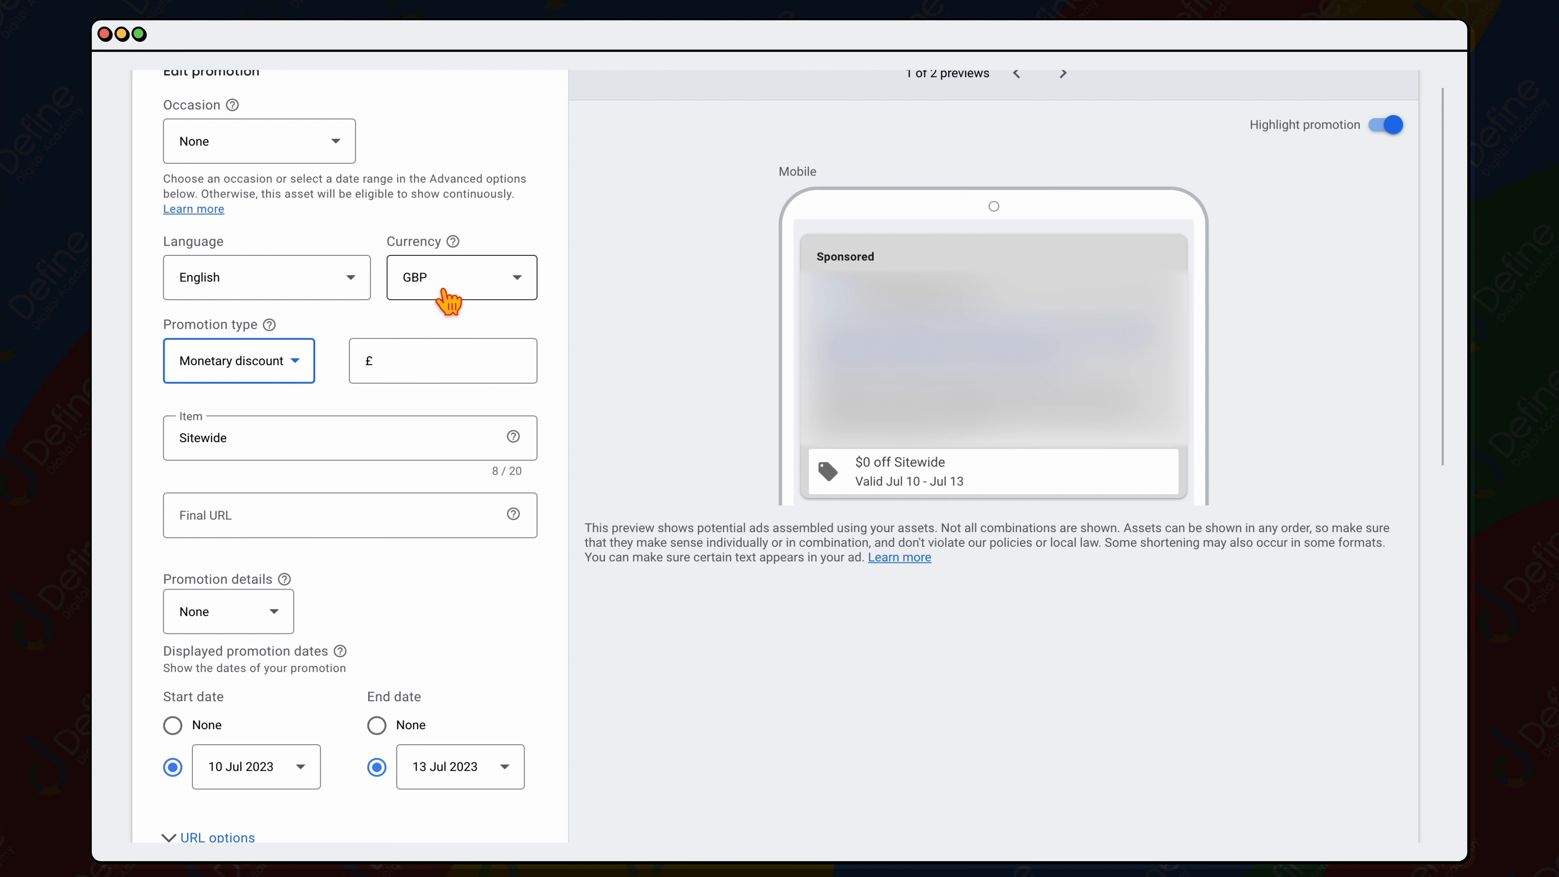
click(300, 376)
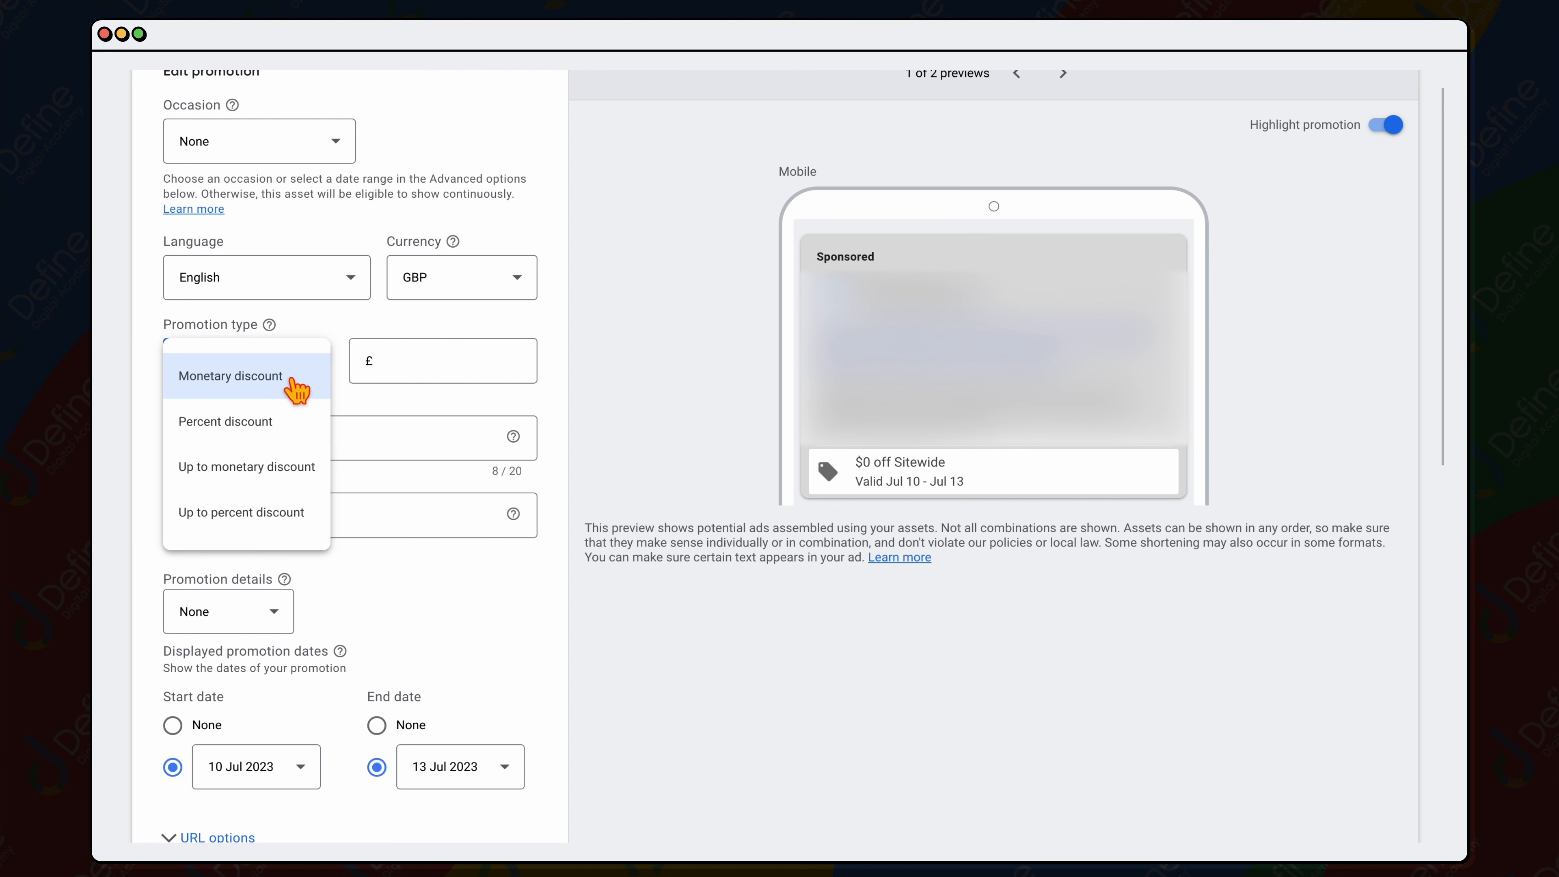
click(286, 425)
- Try Black Friday as the promotion's item text and clear the entry
double_click(256, 454)
text(Black Friday)
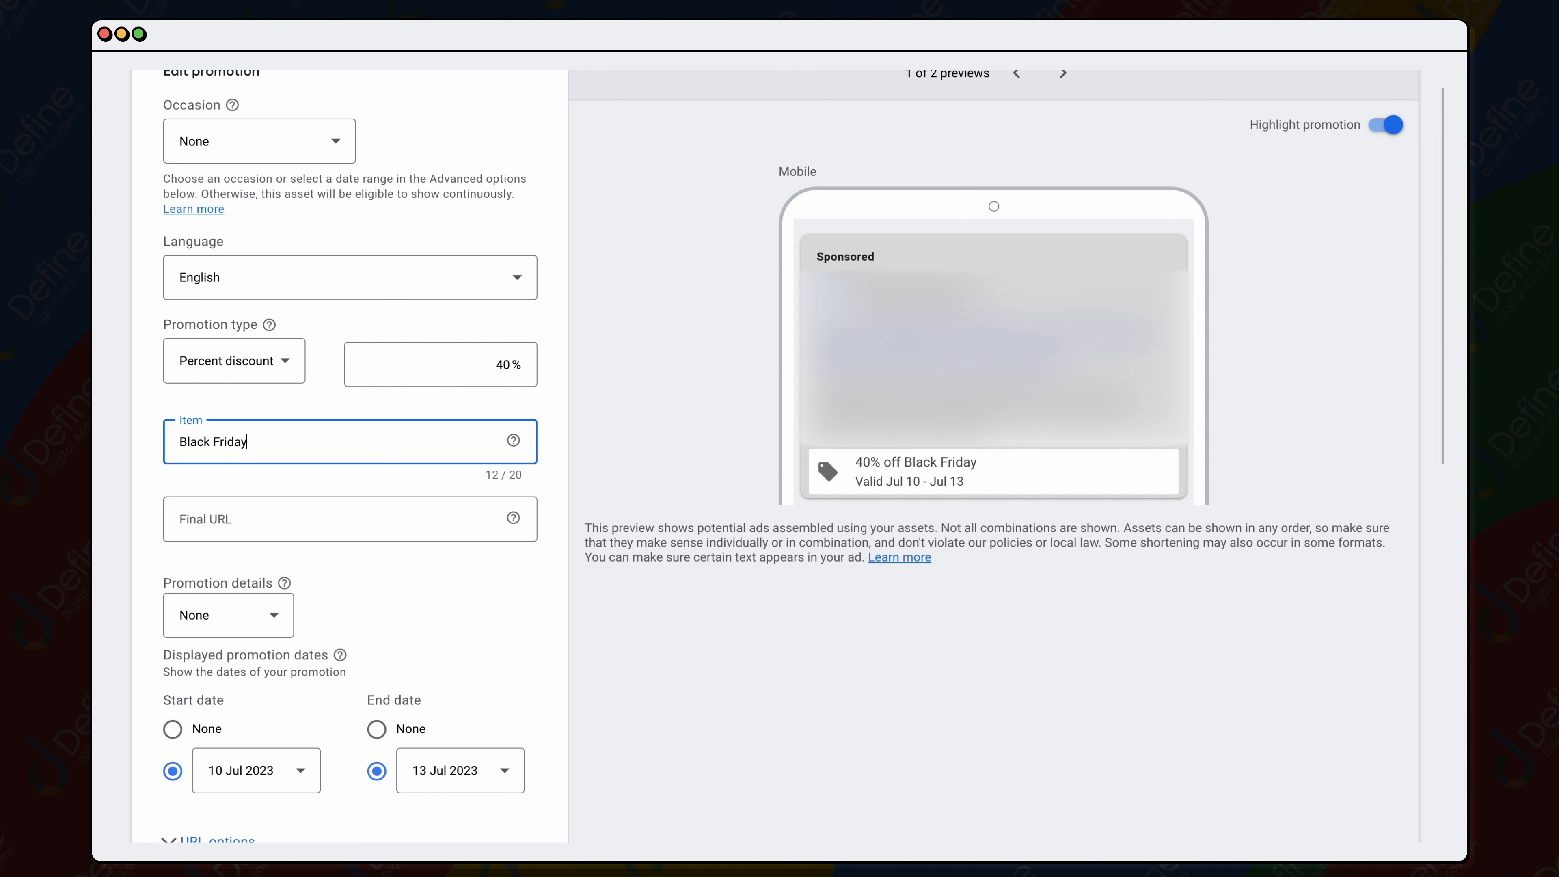
triple_click(237, 454)
key(BackSpace)
- Set the promotion's occasion to Black Friday and enter Everything as its item
click(296, 156)
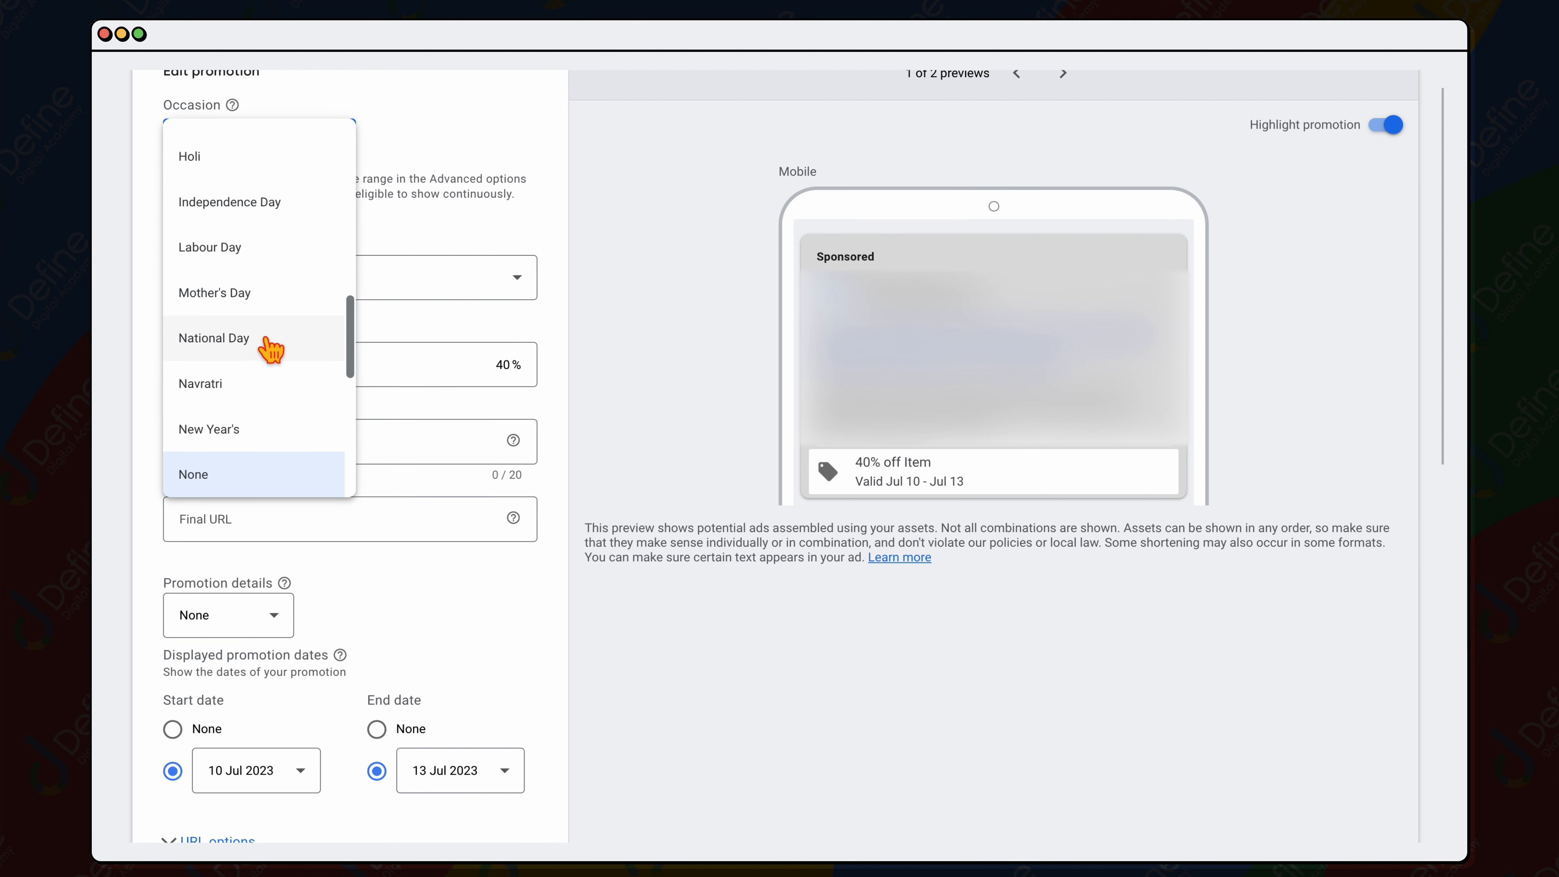
scroll(261, 332, down, 4)
scroll(261, 345, up, 10)
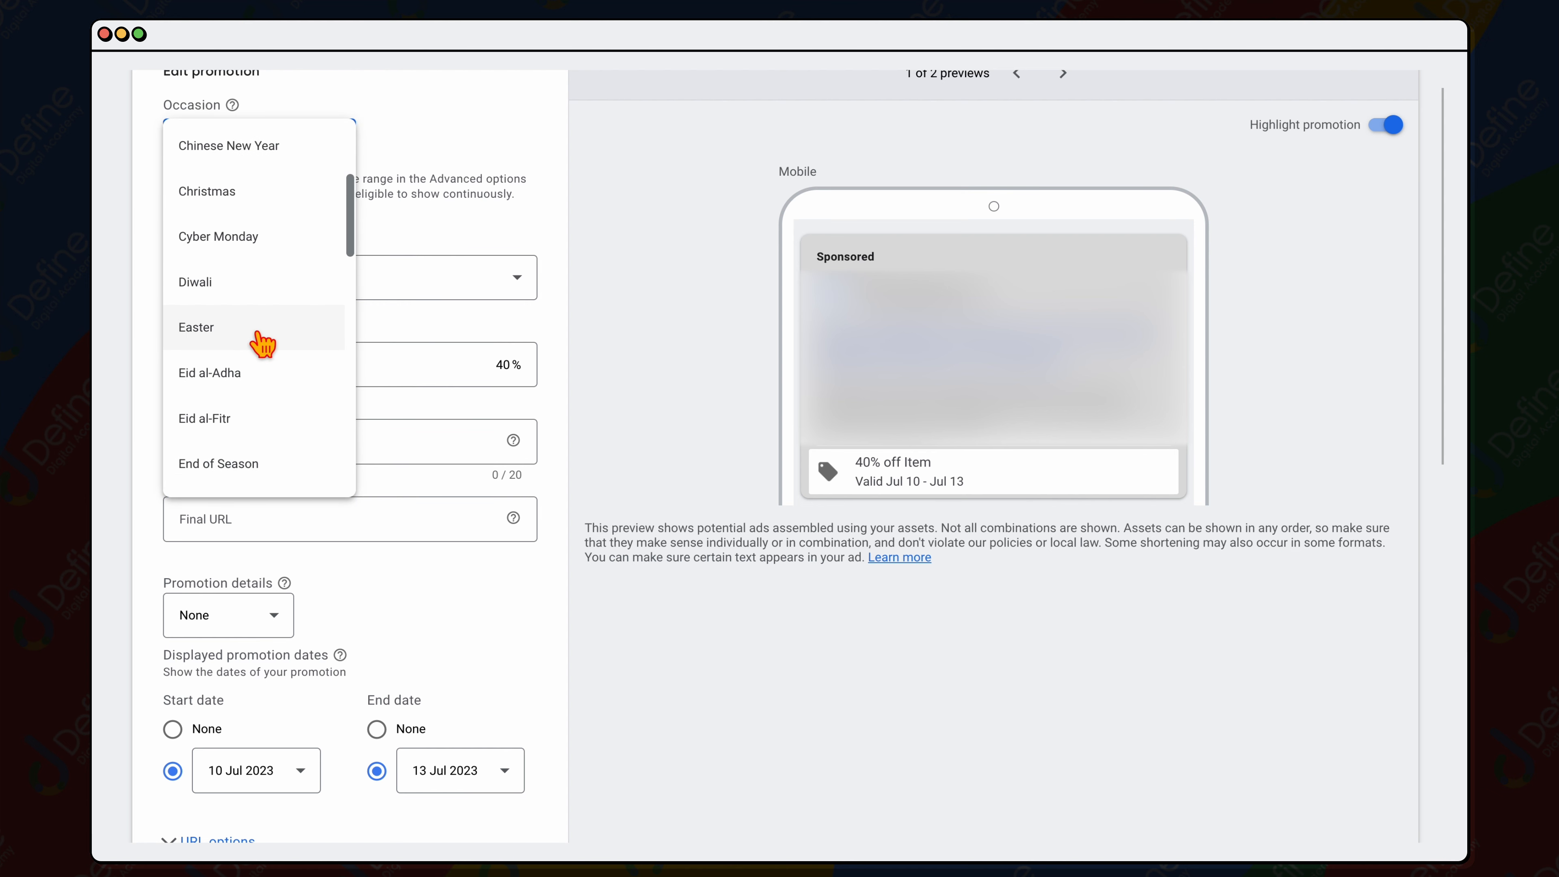
click(222, 256)
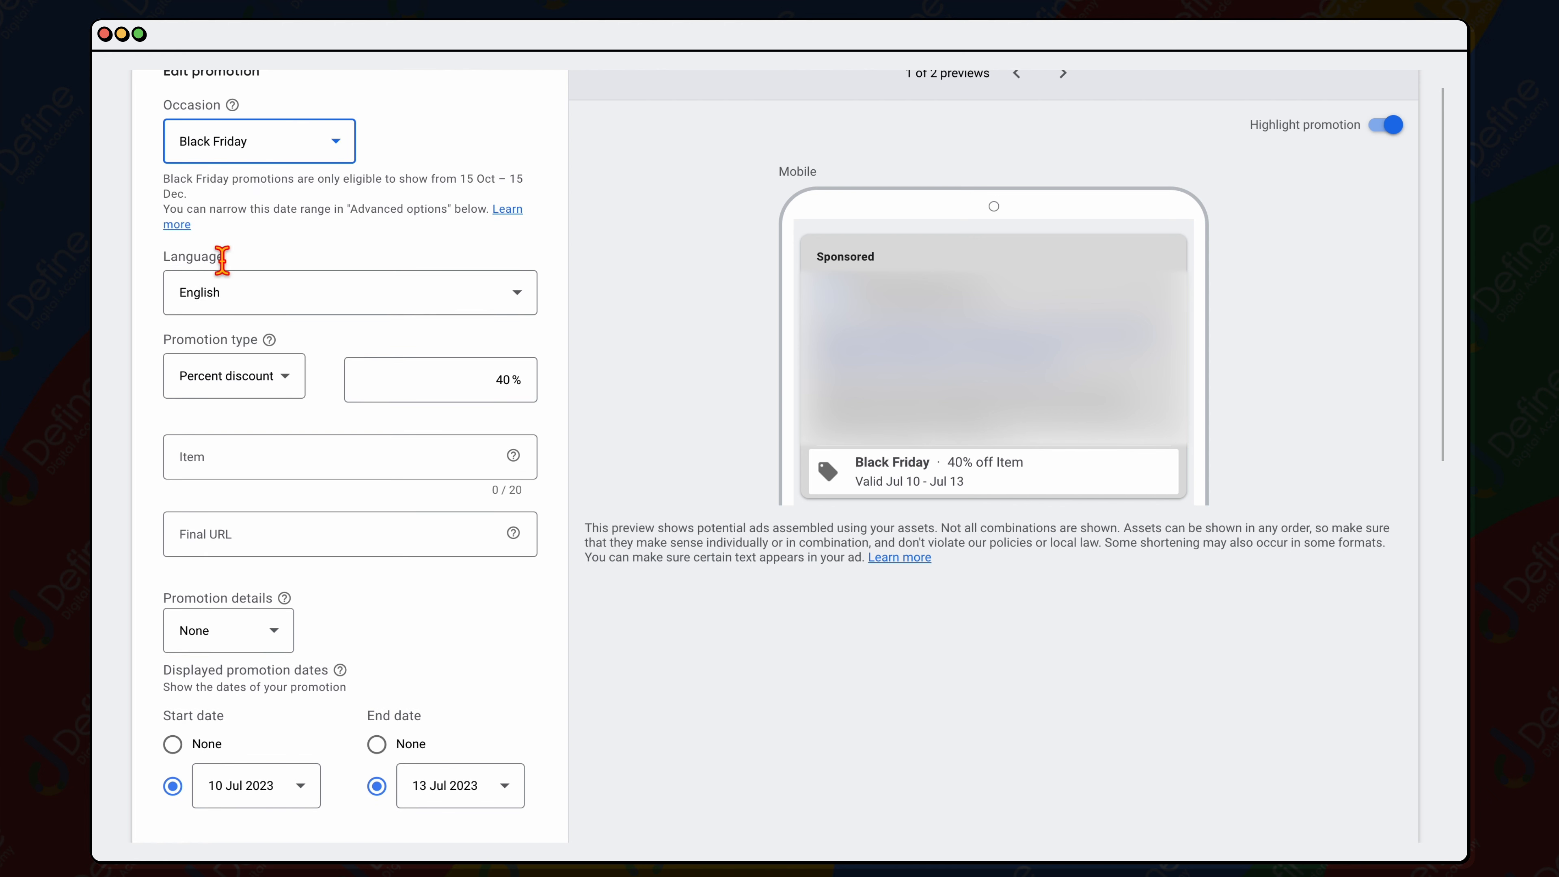
click(344, 456)
text(Everything)
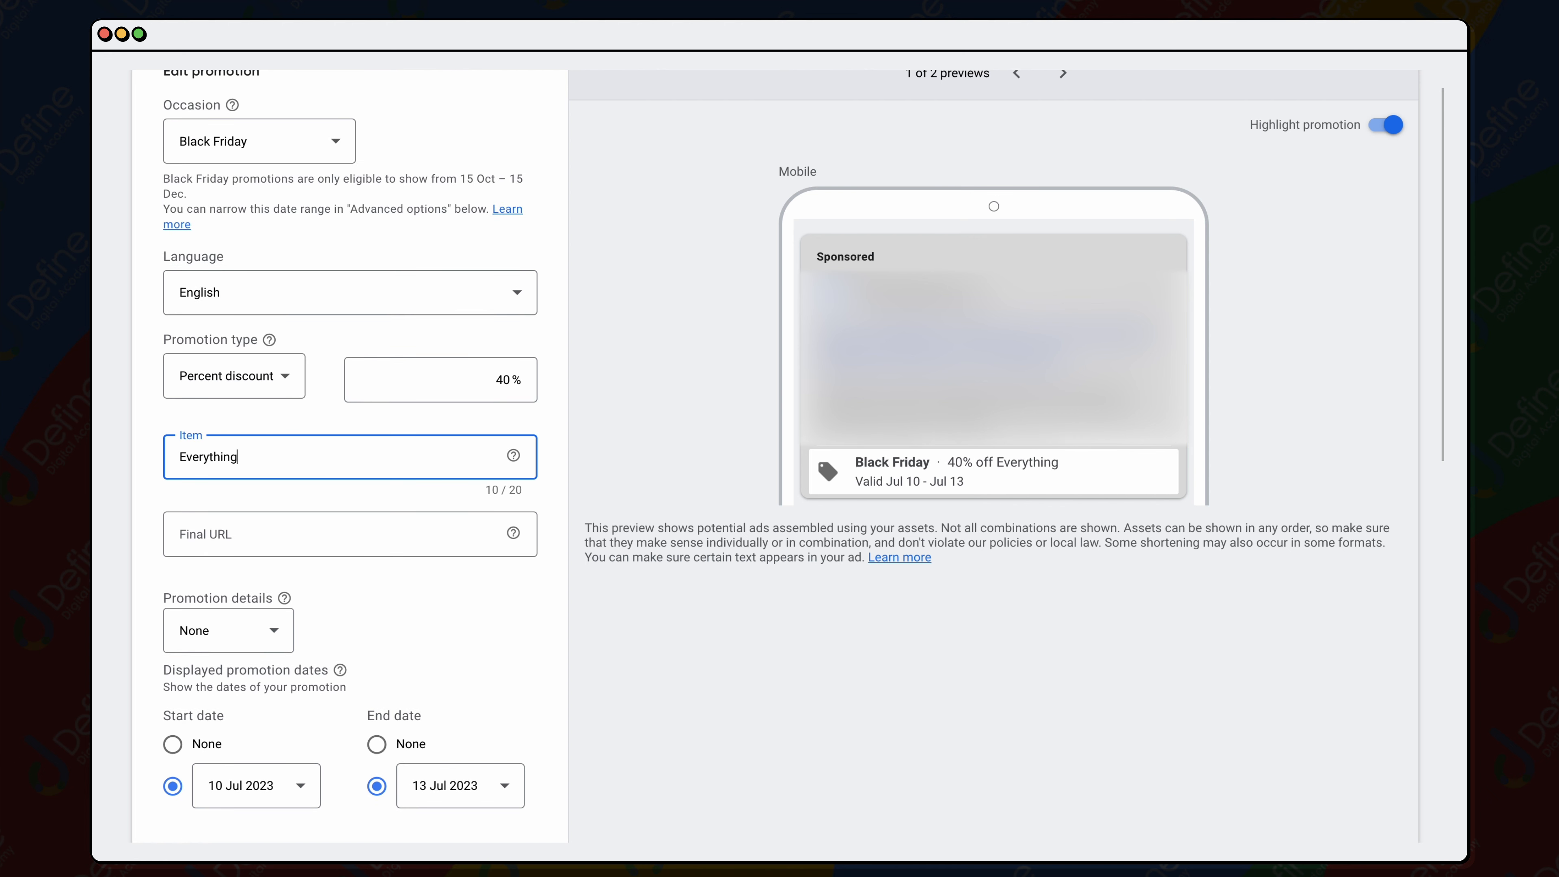
click(307, 542)
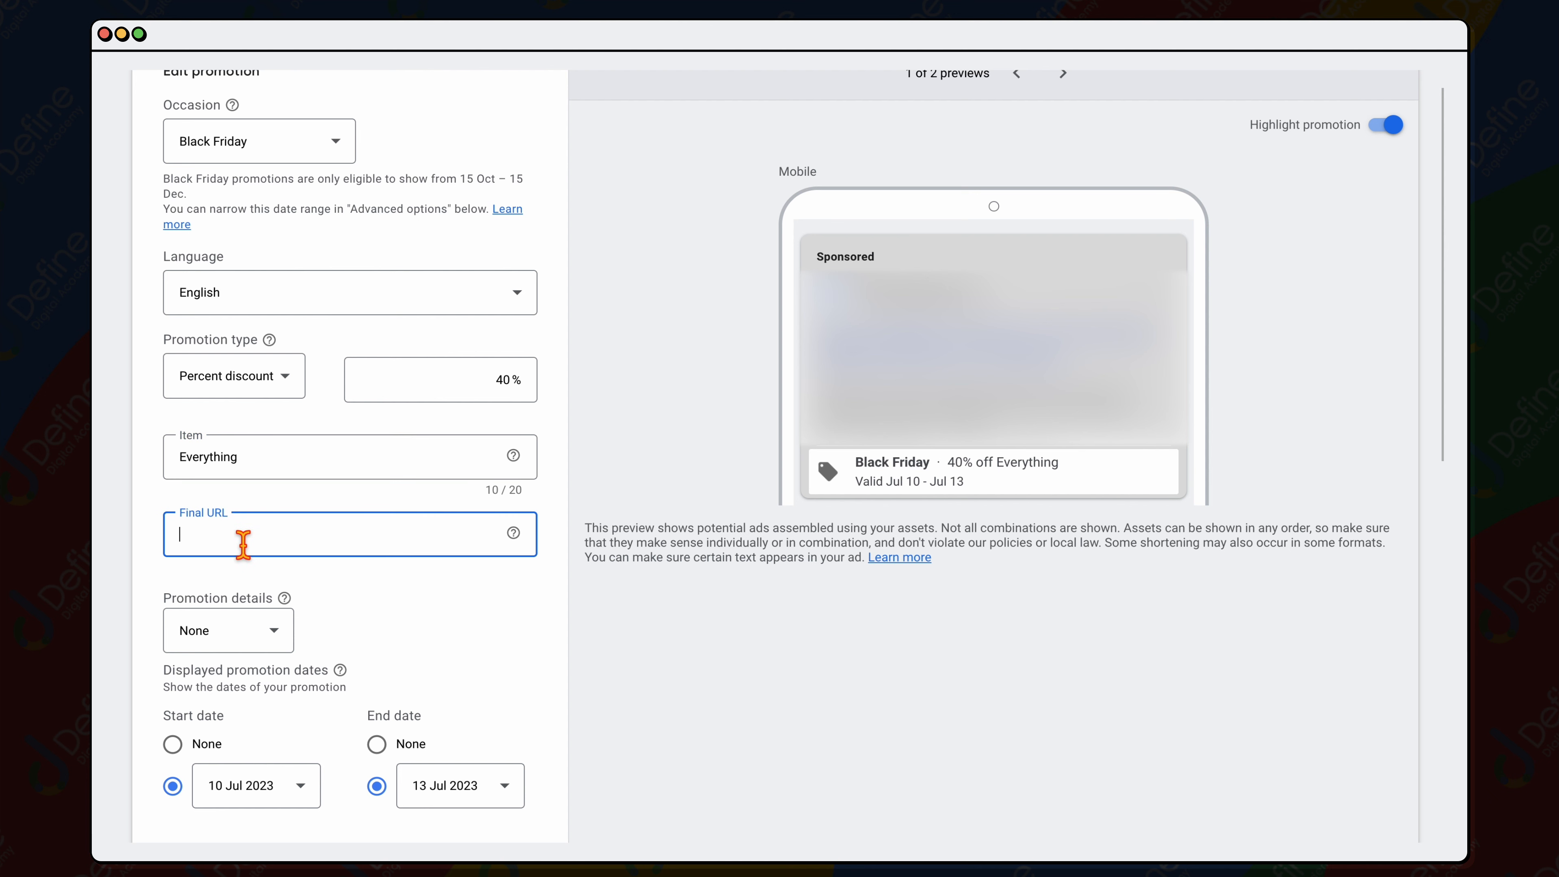
- Set the promotion details to Promo code and enter the code BF23
click(255, 641)
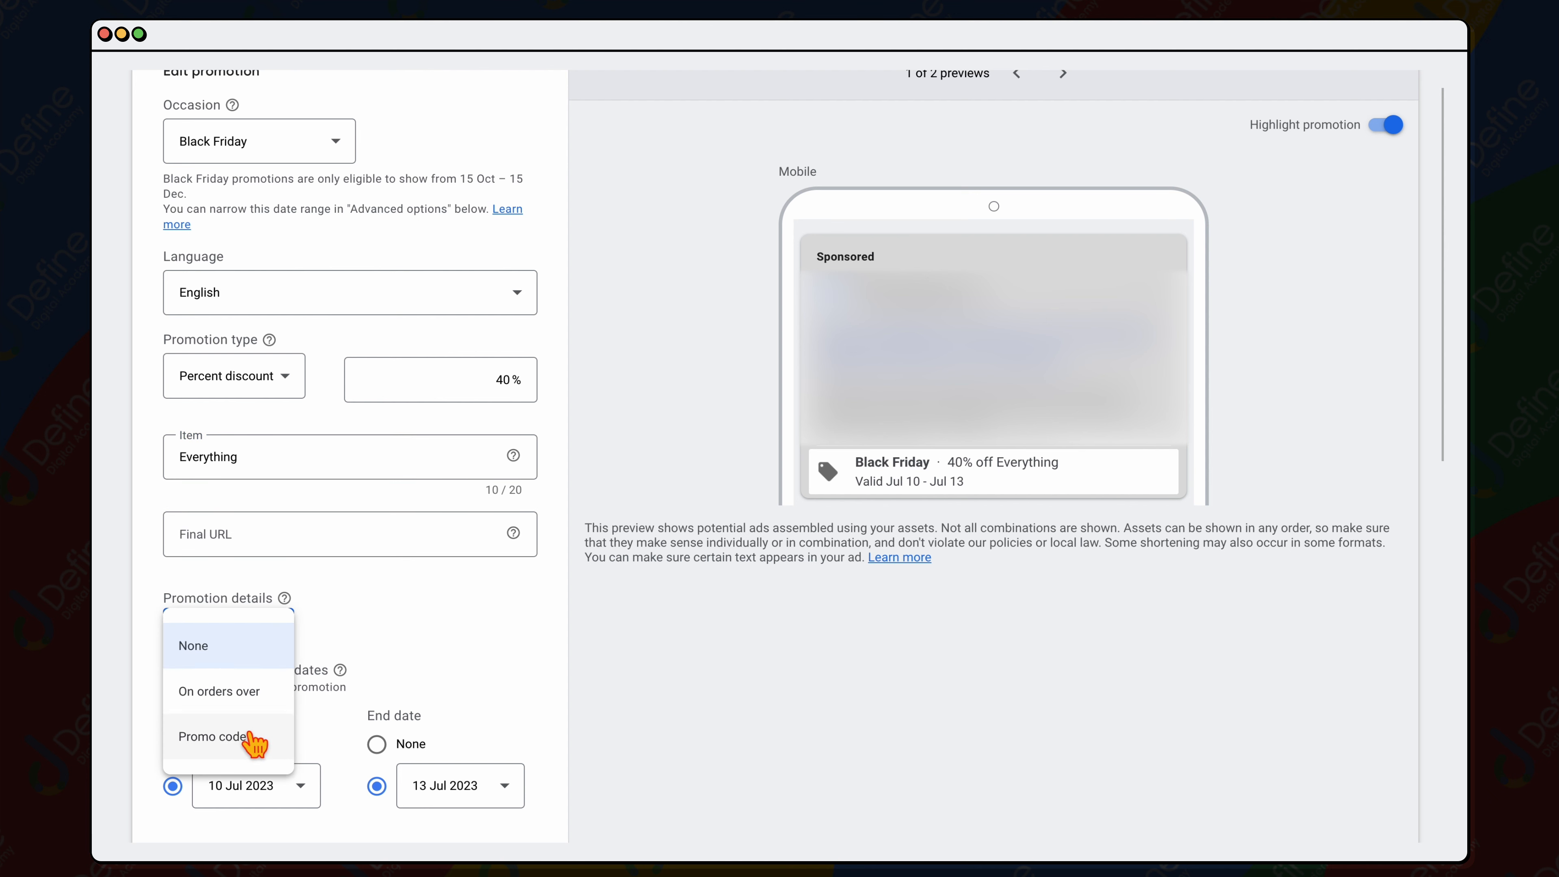
click(255, 741)
click(380, 640)
text(BF23)
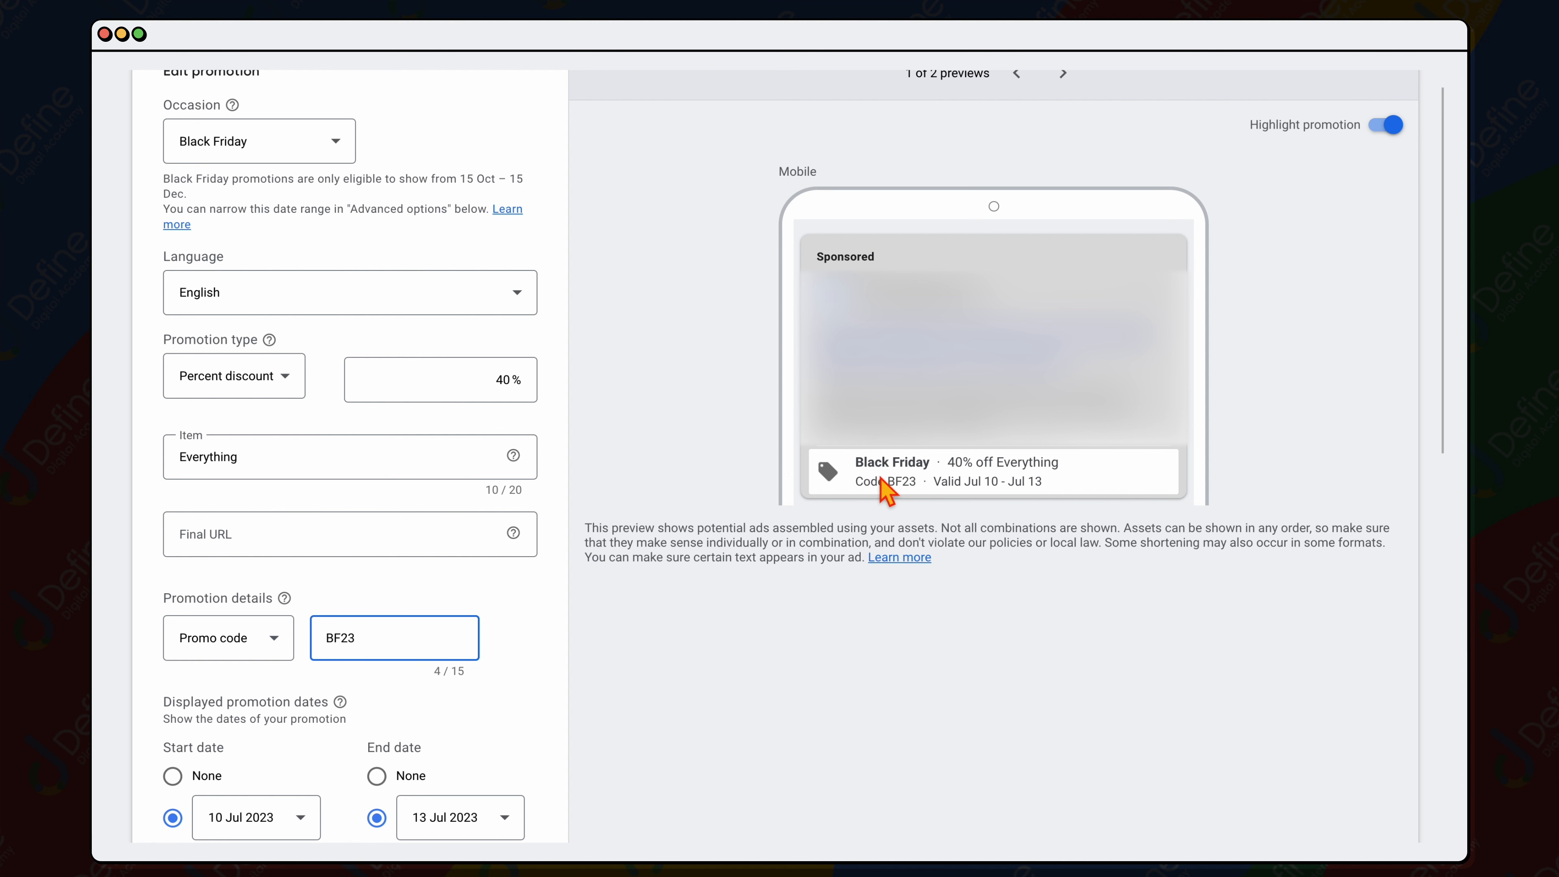
- Set the displayed promotion dates to start on 20 Nov 2023 and end on 30 Nov 2023
scroll(518, 749, down, 3)
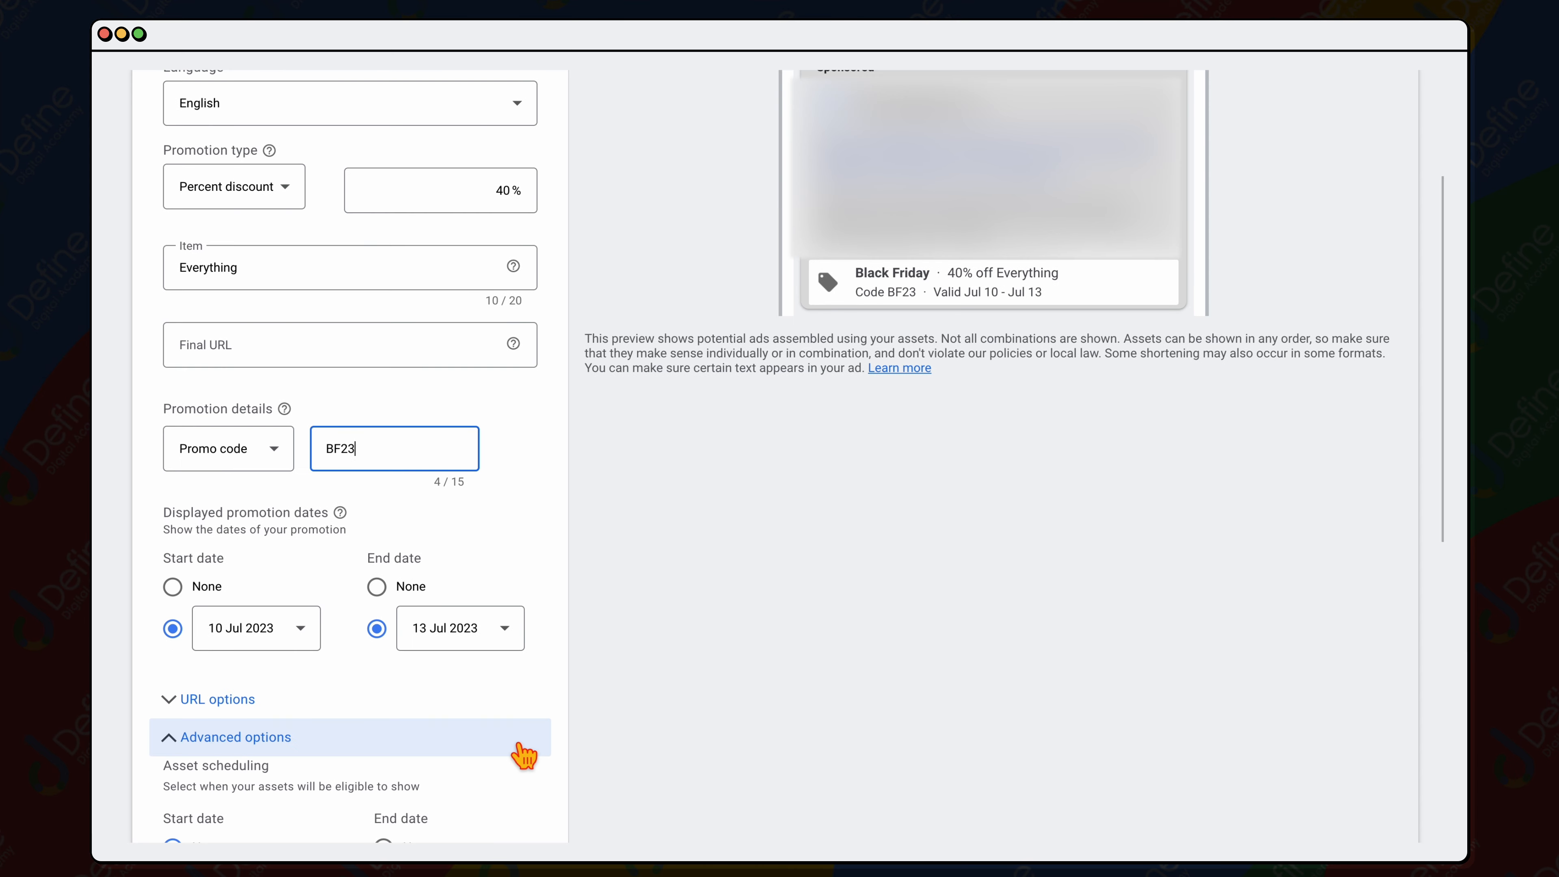
click(301, 642)
scroll(356, 599, down, 5)
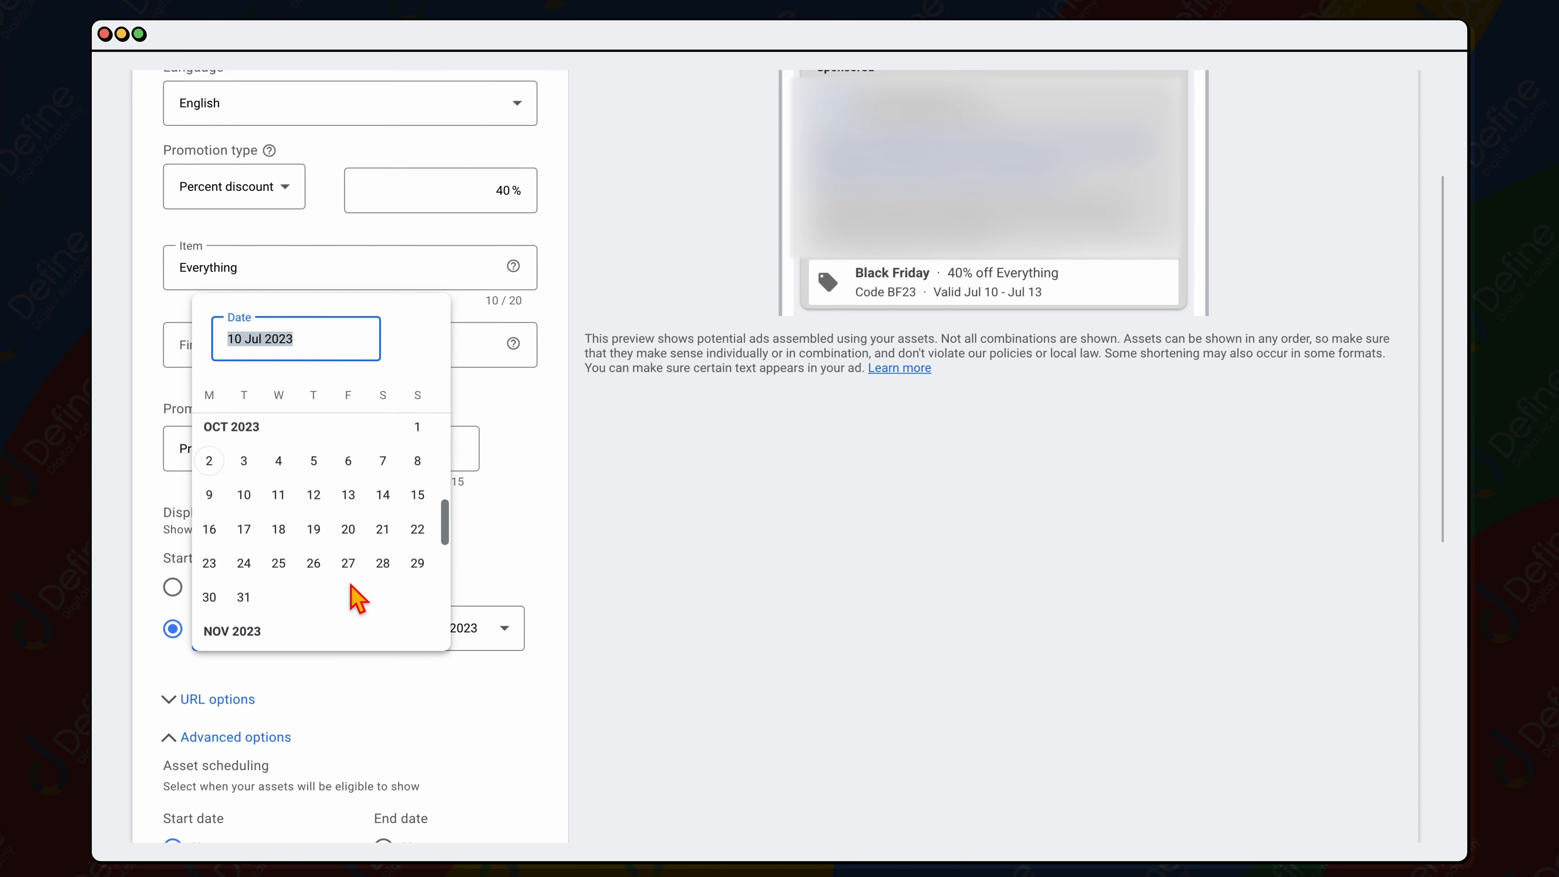
scroll(358, 602, down, 5)
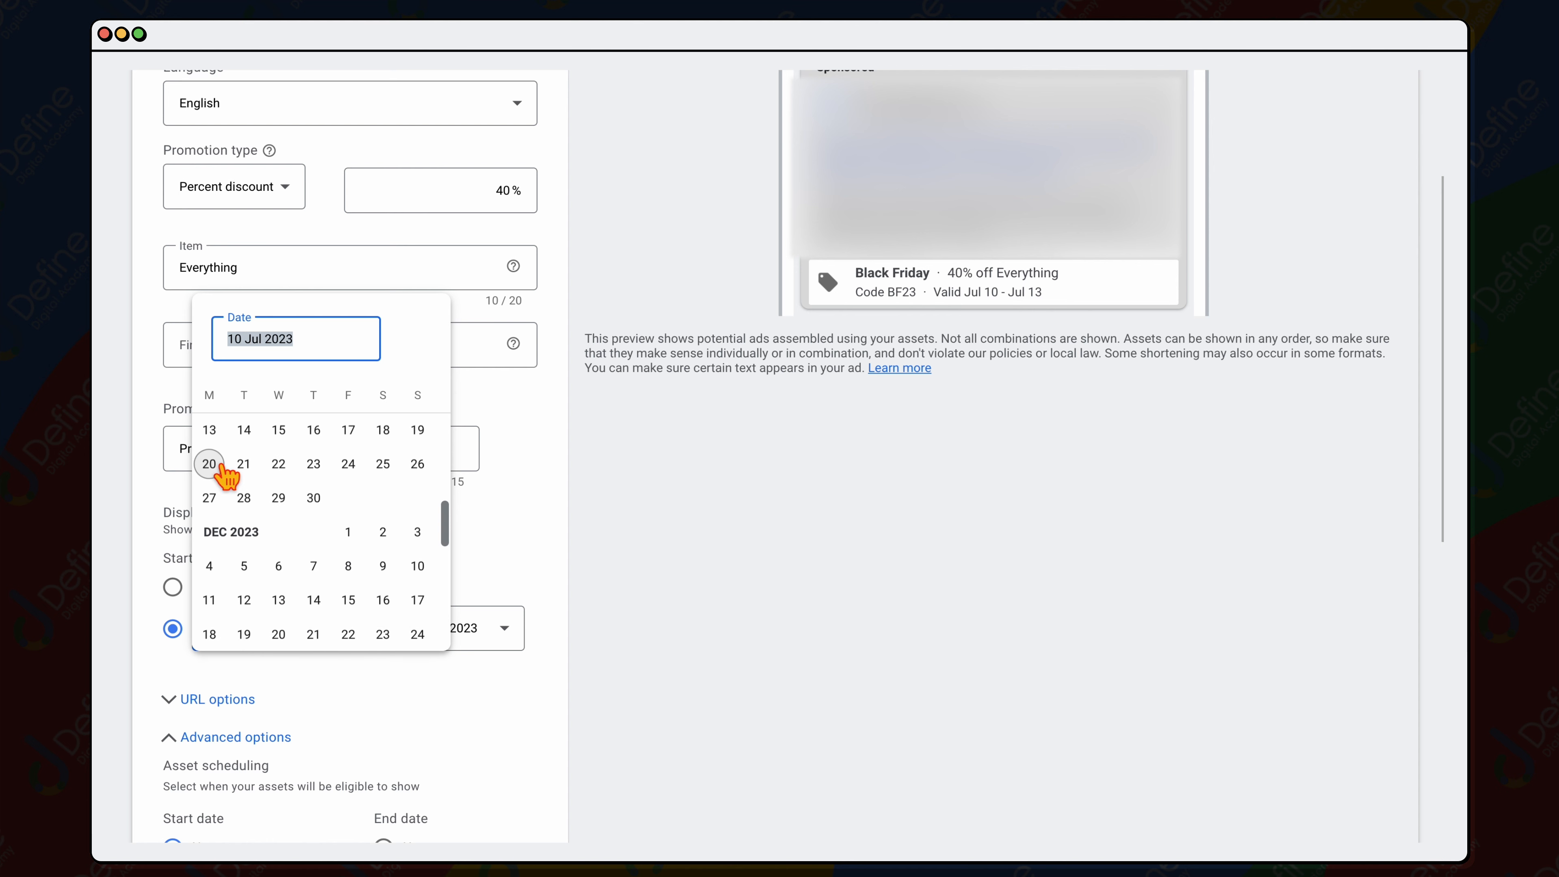
click(216, 466)
click(515, 642)
click(515, 606)
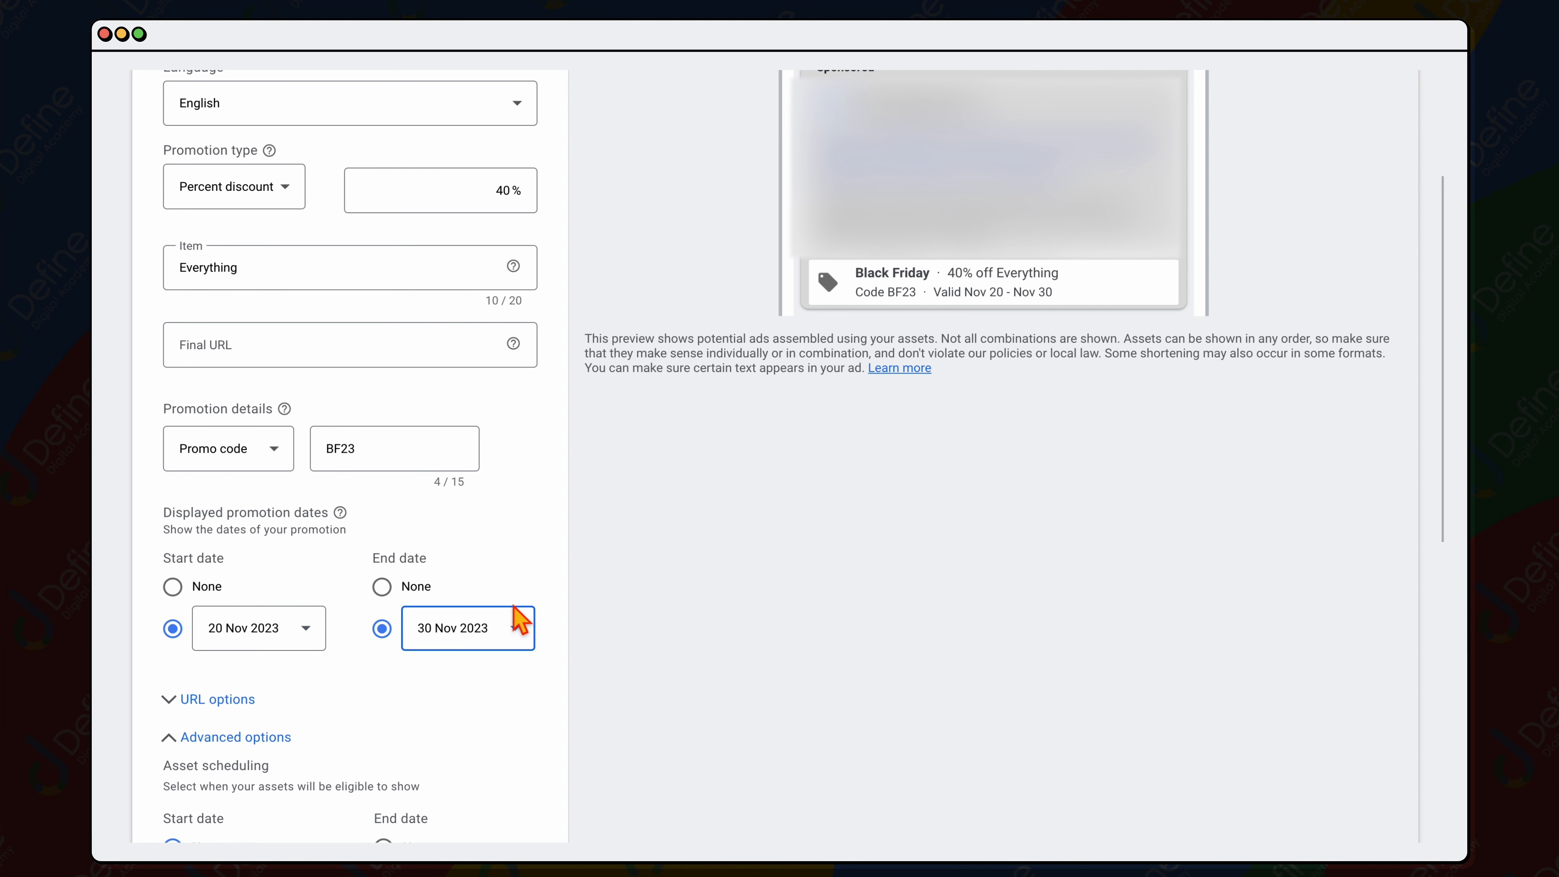
scroll(933, 326, up, 3)
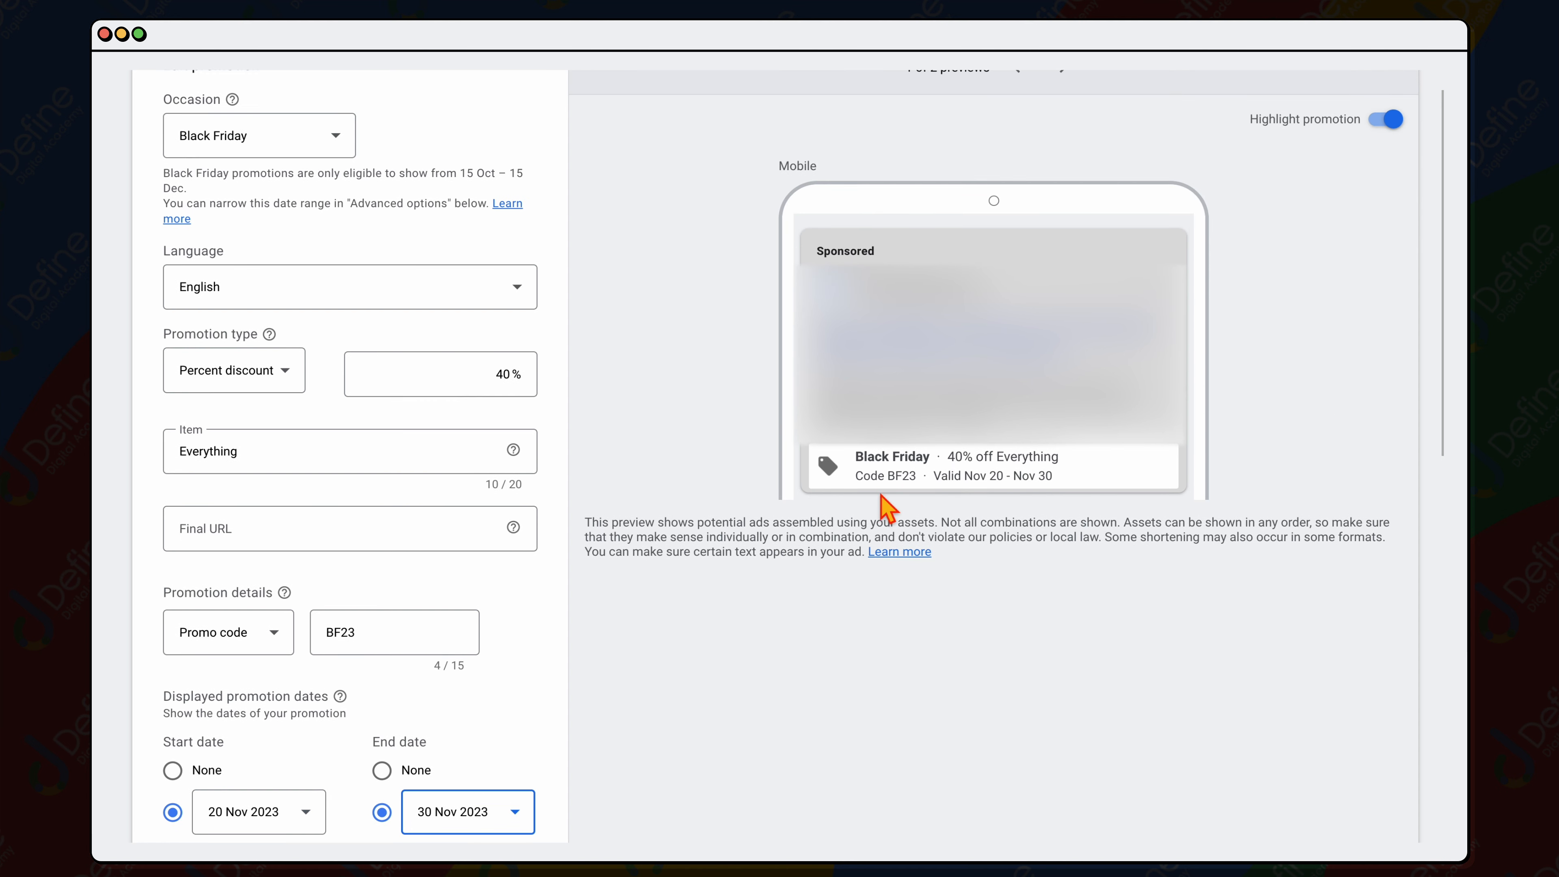
- Remove the Monday, Tuesday, Wednesday and Thursday schedules from the promotion's asset scheduling, leaving it on All days
scroll(511, 682, down, 10)
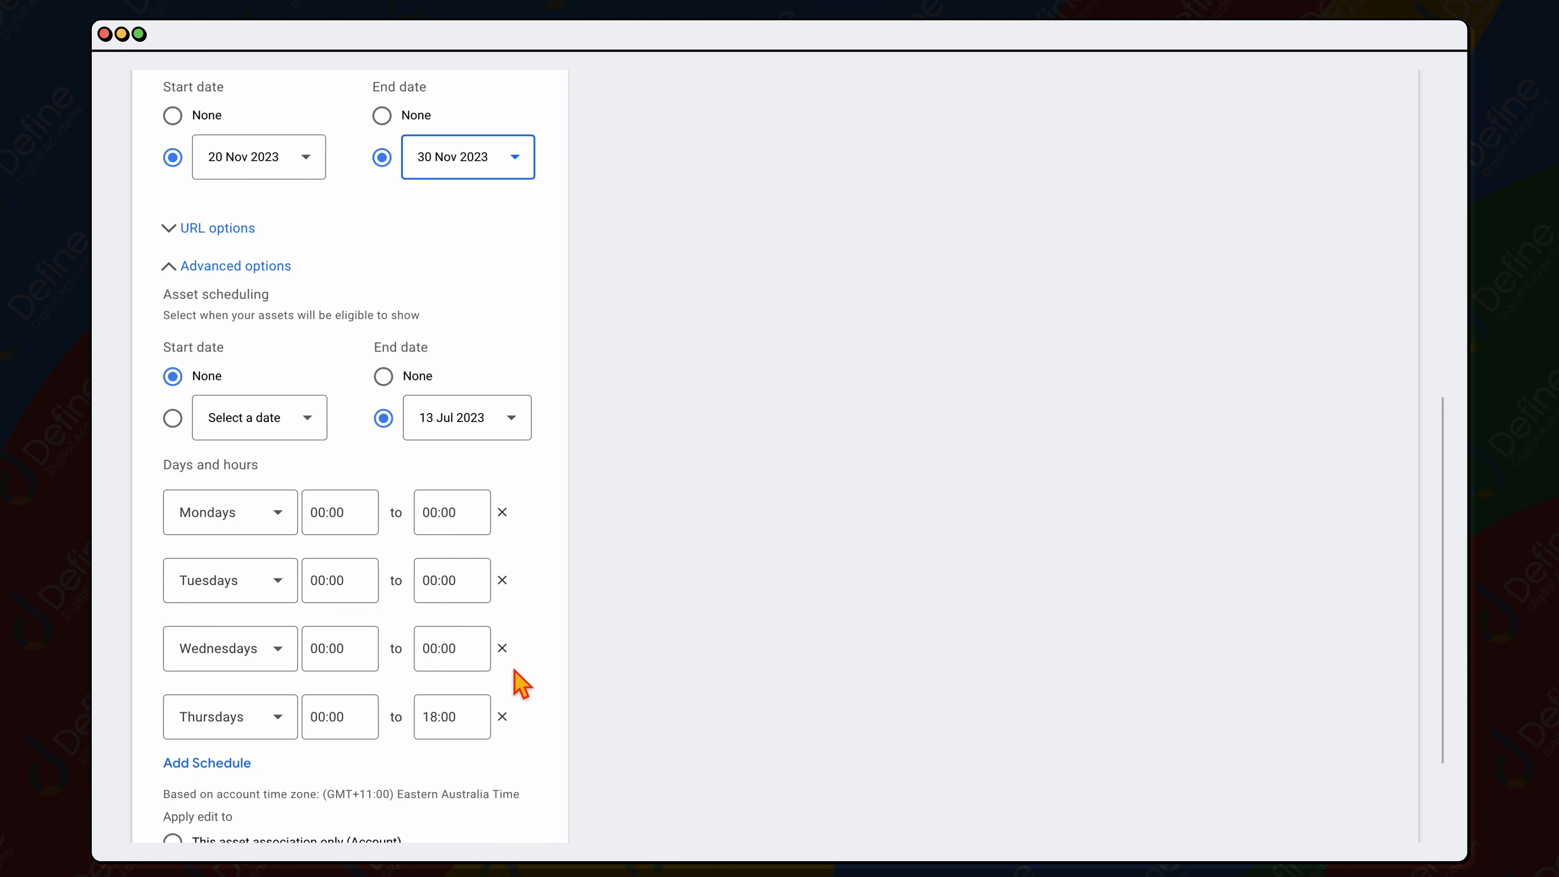
scroll(519, 683, up, 1)
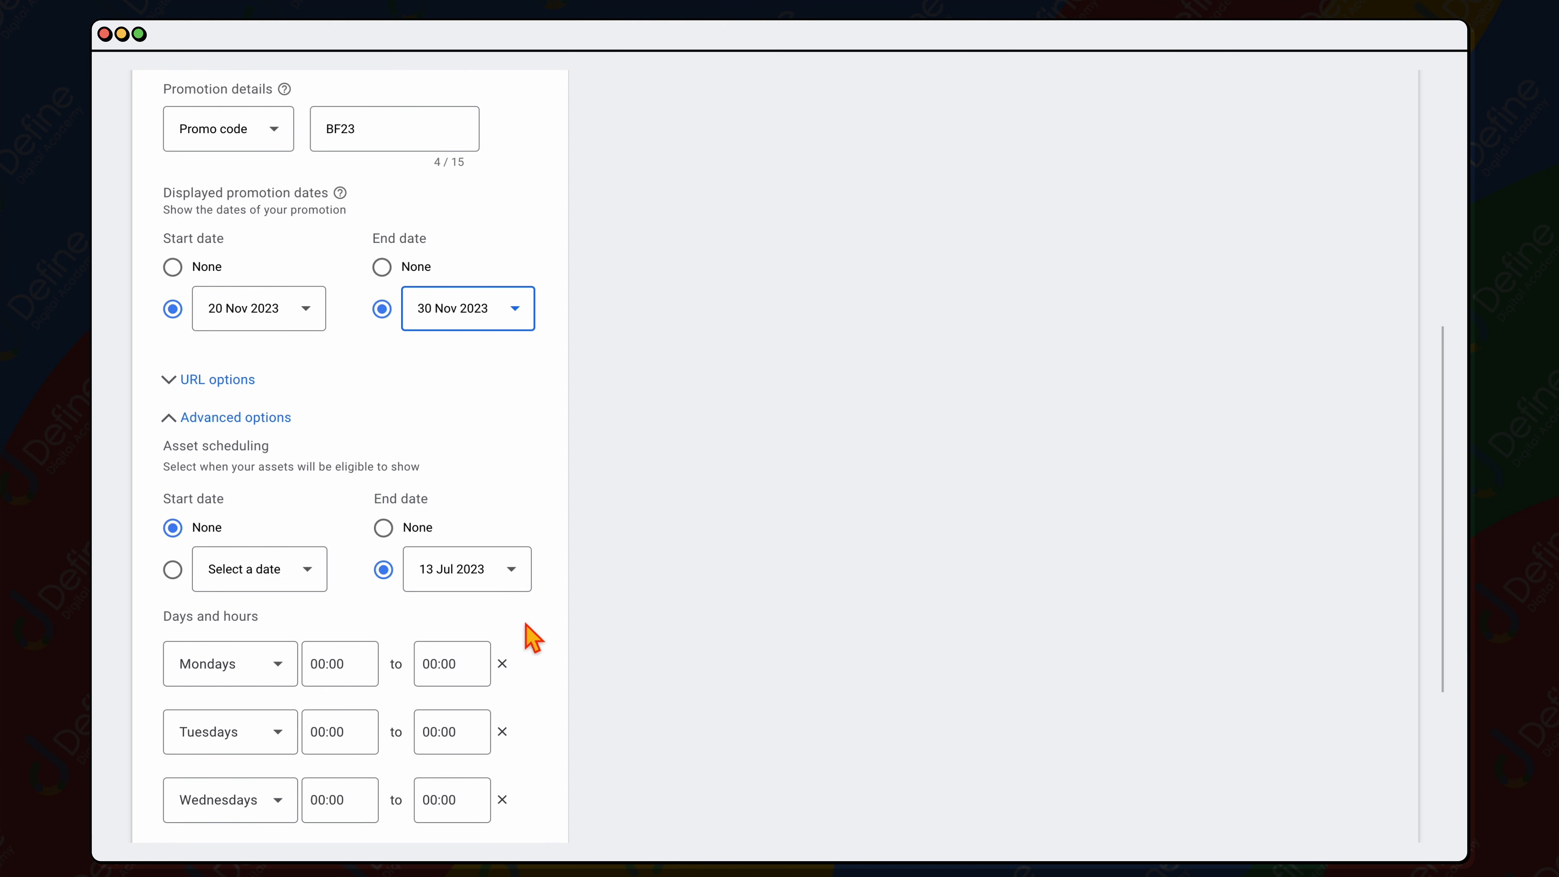
scroll(483, 658, down, 5)
scroll(474, 663, up, 3)
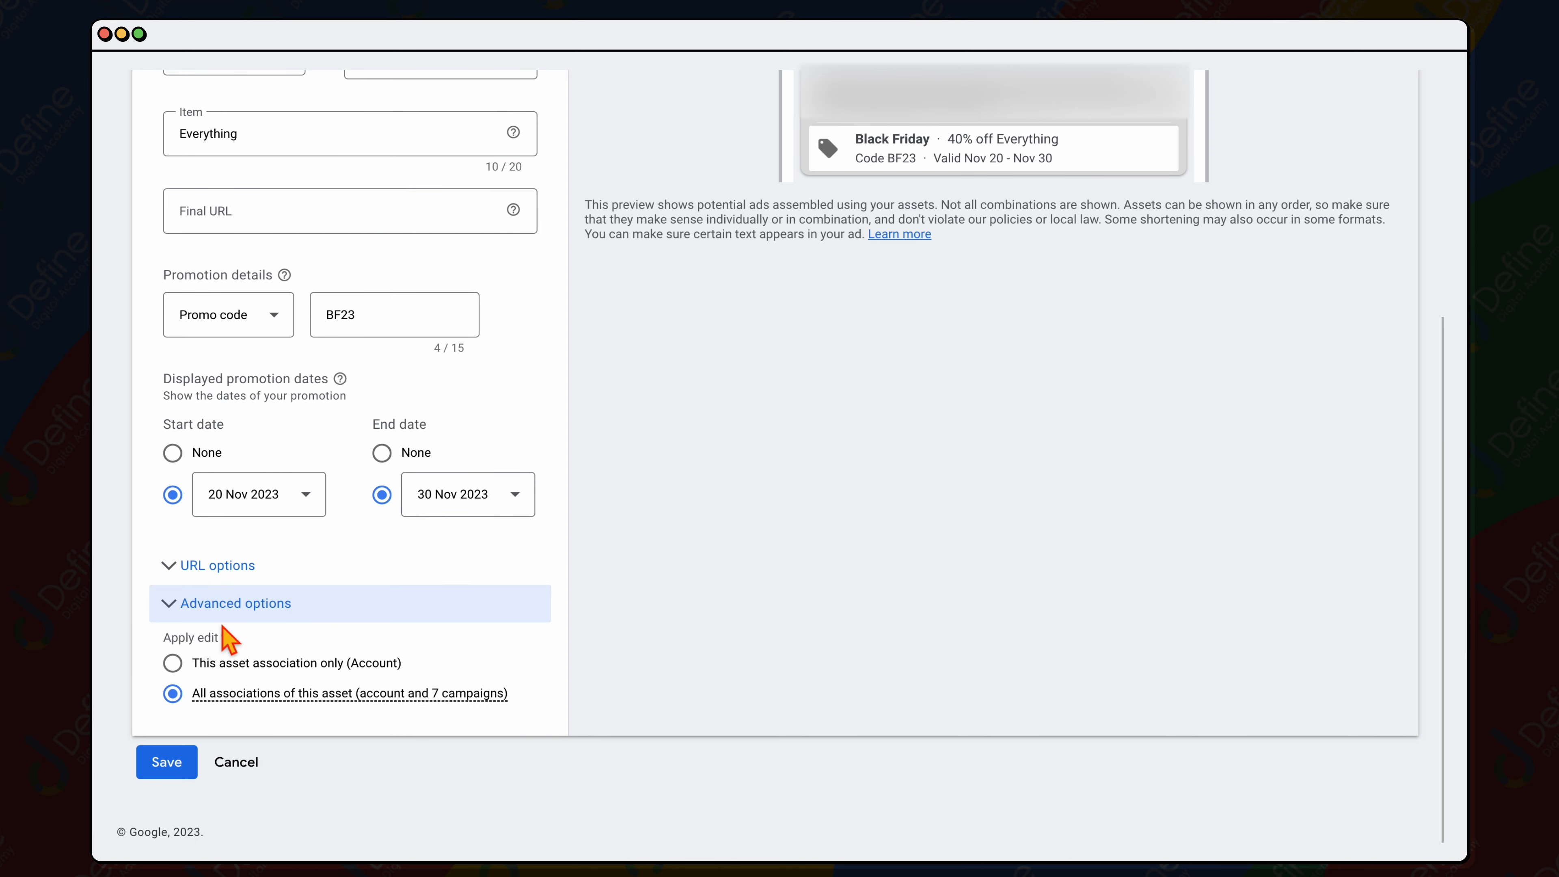
click(178, 613)
scroll(190, 632, down, 9)
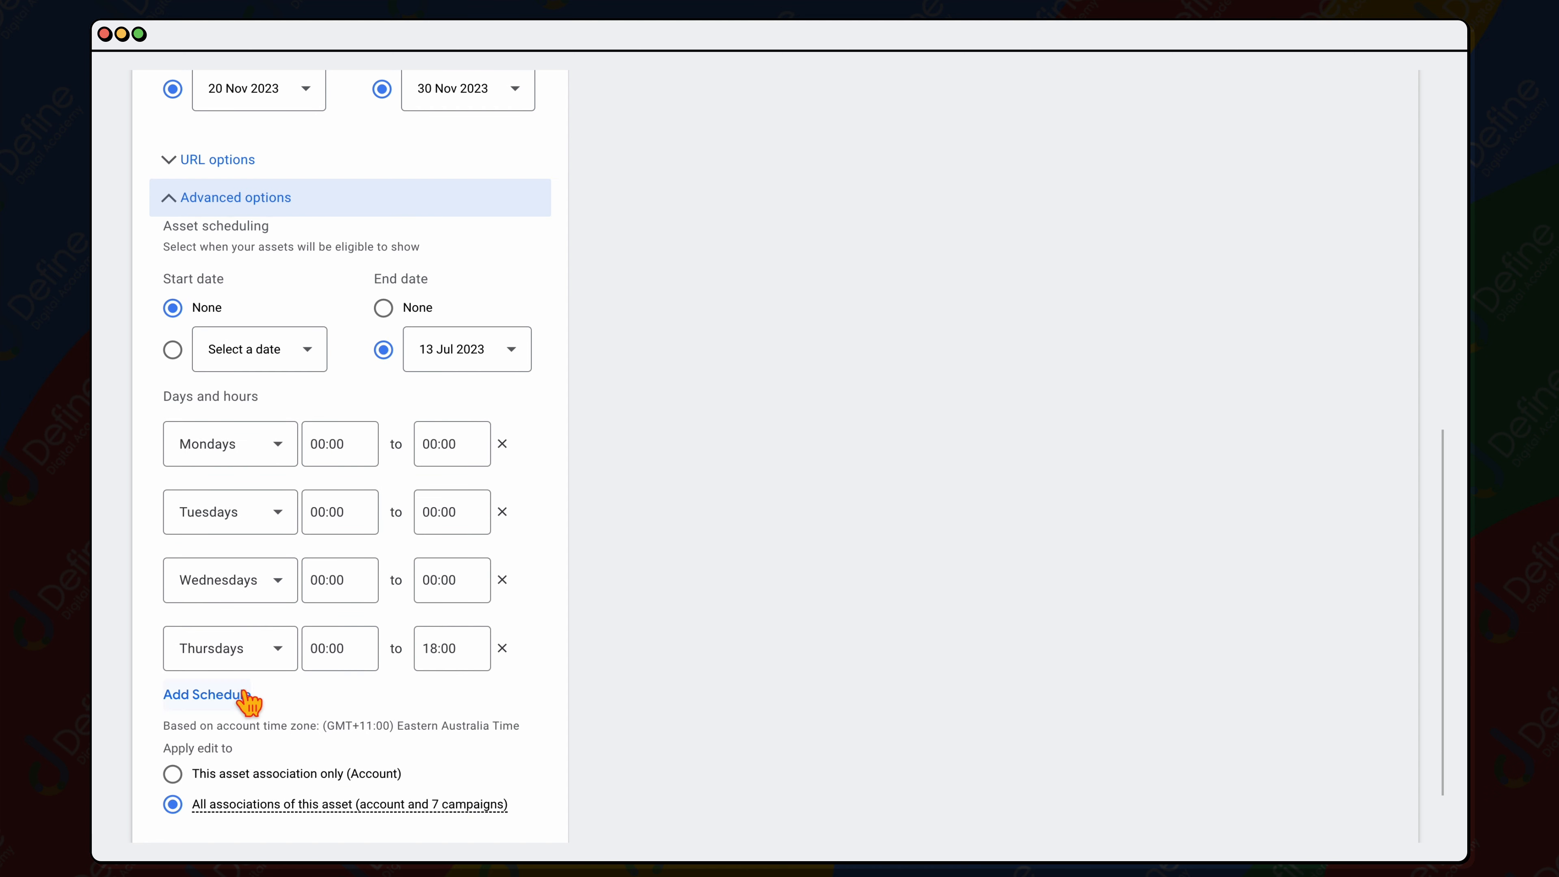
click(505, 447)
click(503, 445)
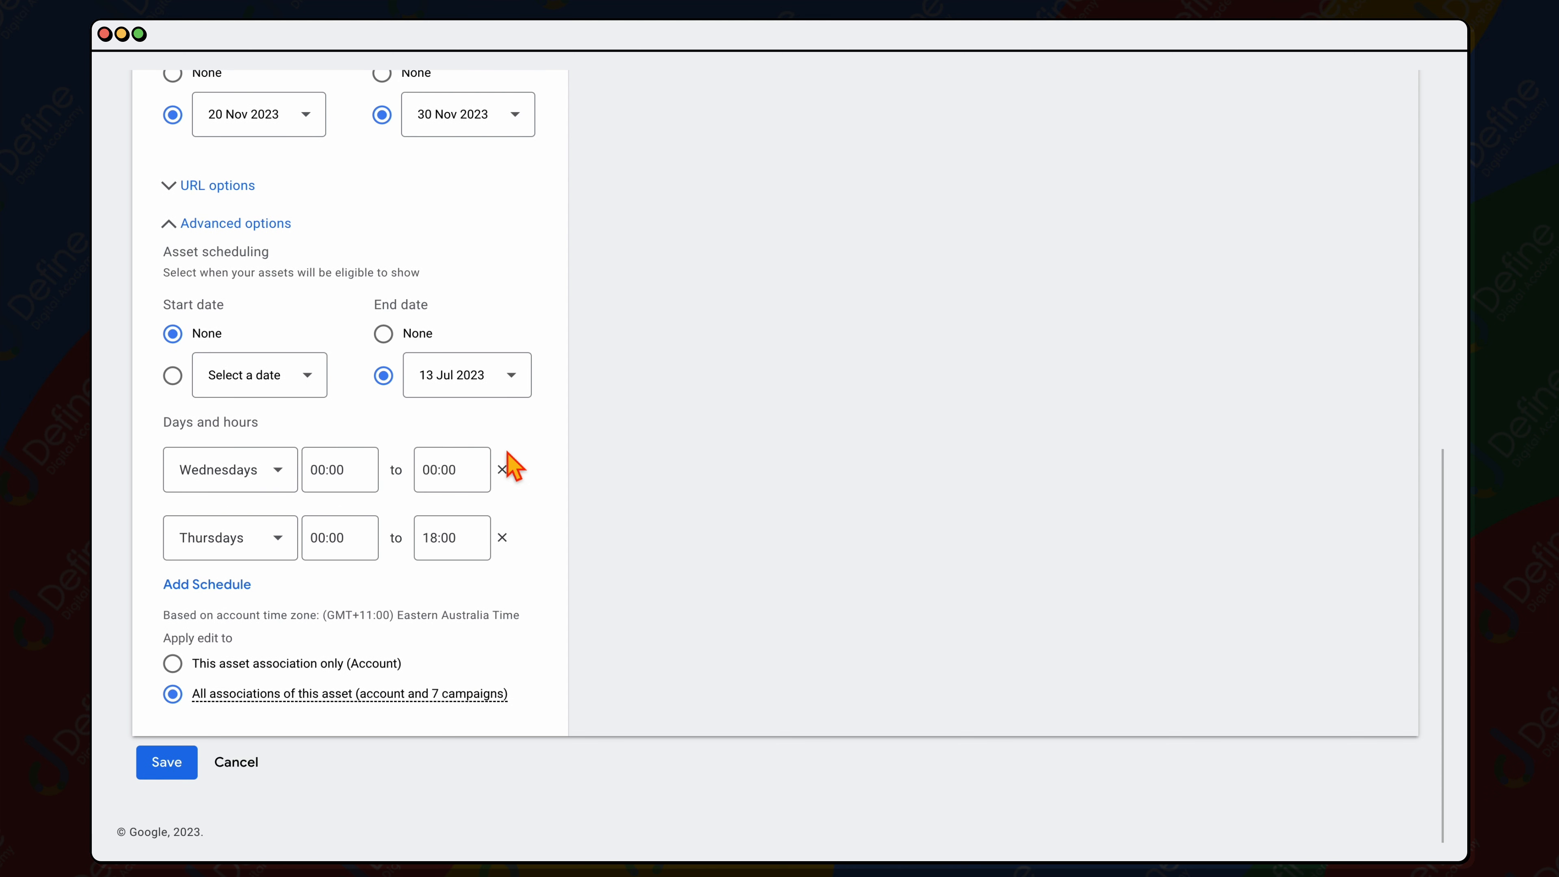
click(503, 464)
click(502, 538)
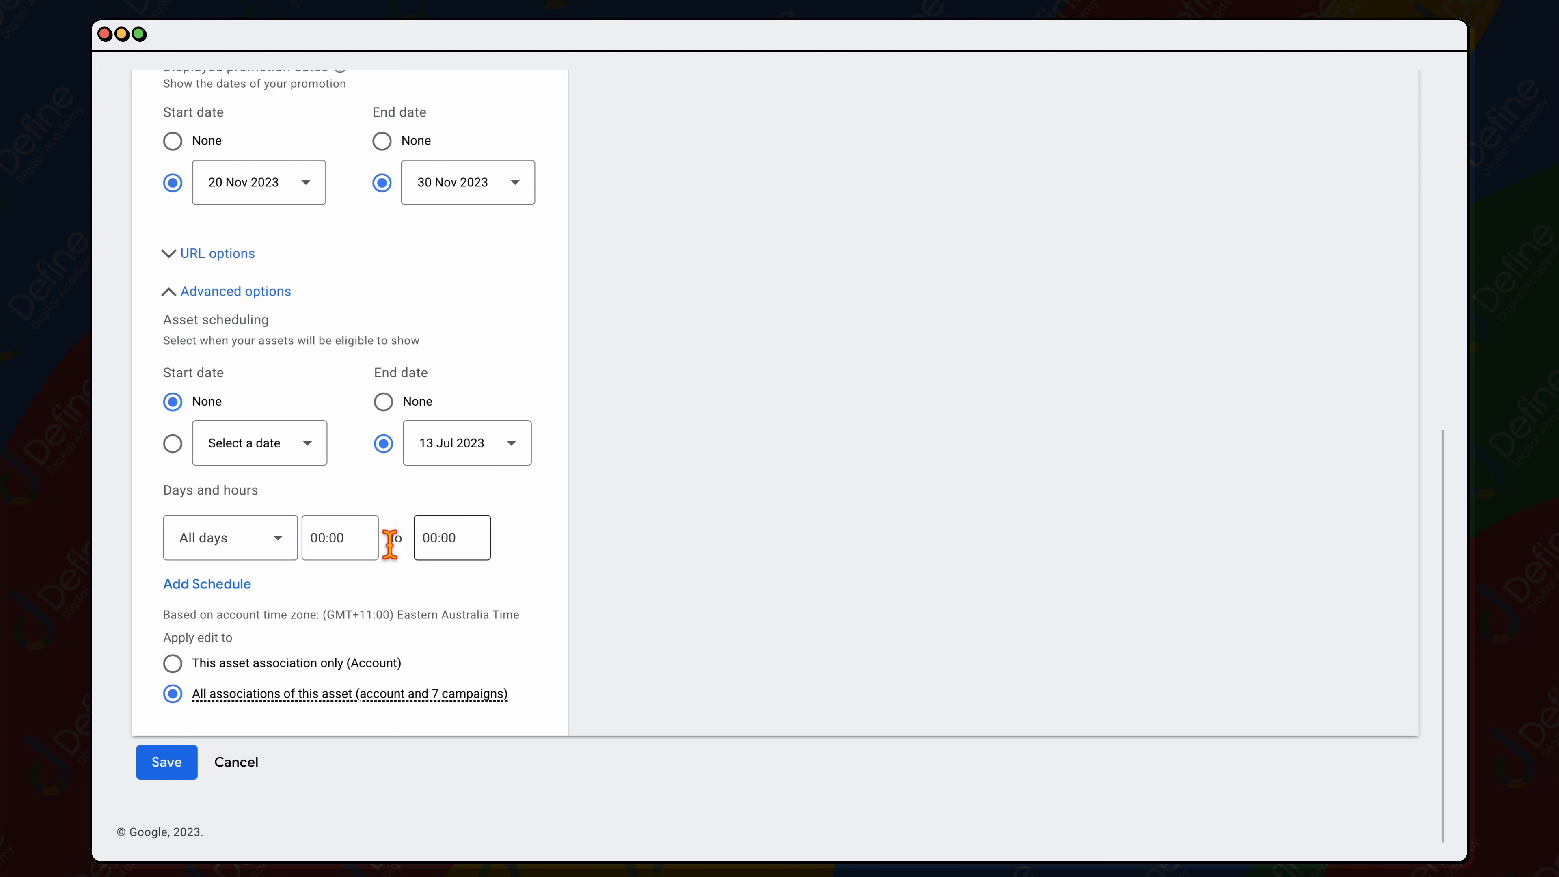
click(240, 546)
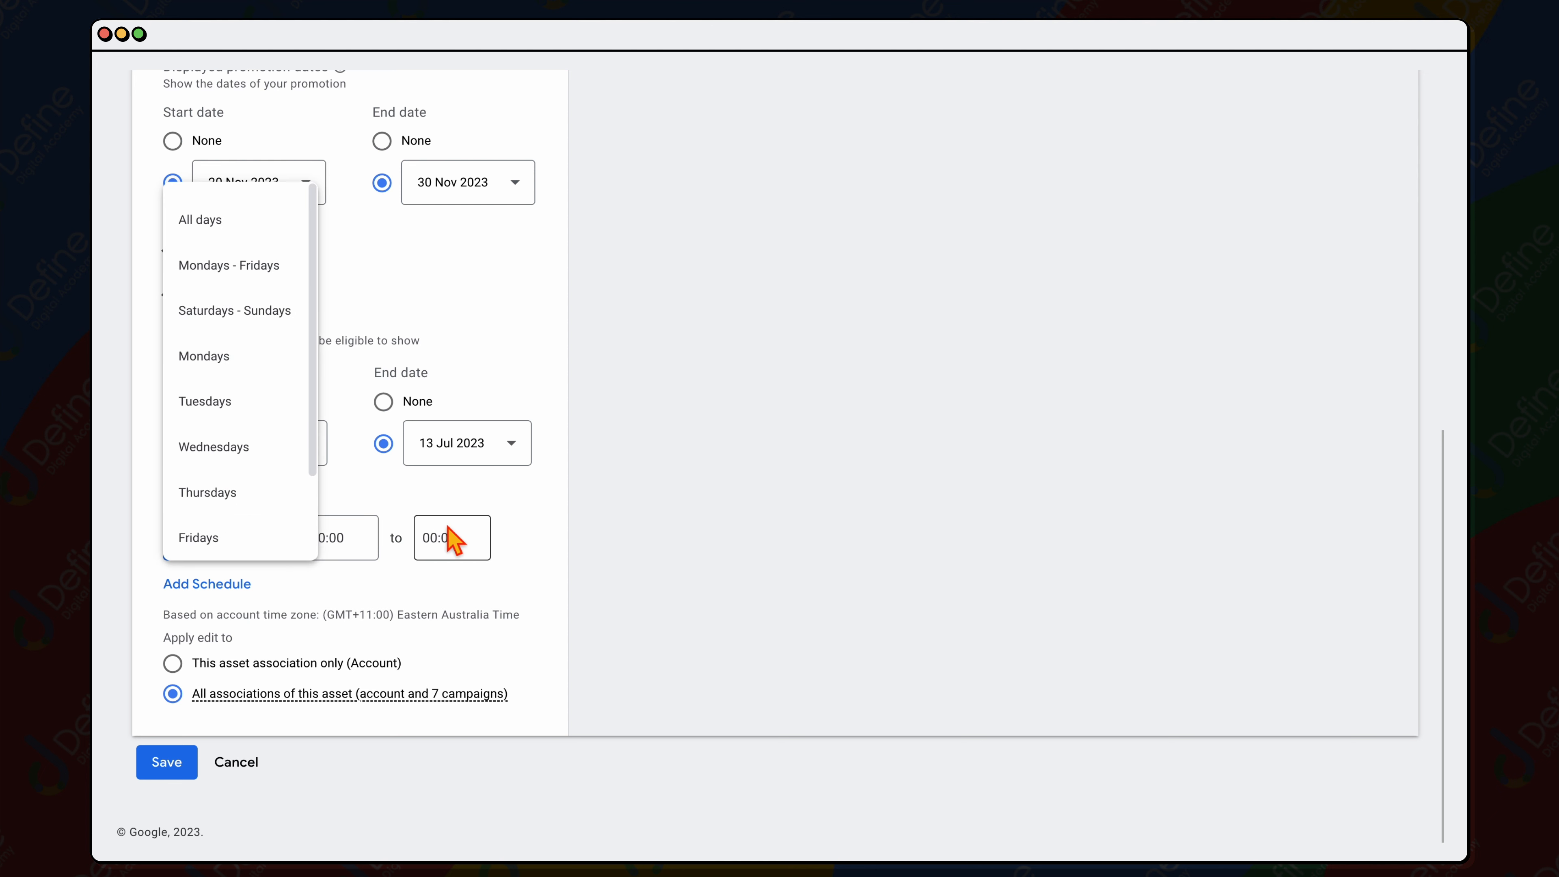
click(463, 498)
- Set the asset scheduling to start on 19 Nov 2023 and end on 30 Nov 2023
click(477, 458)
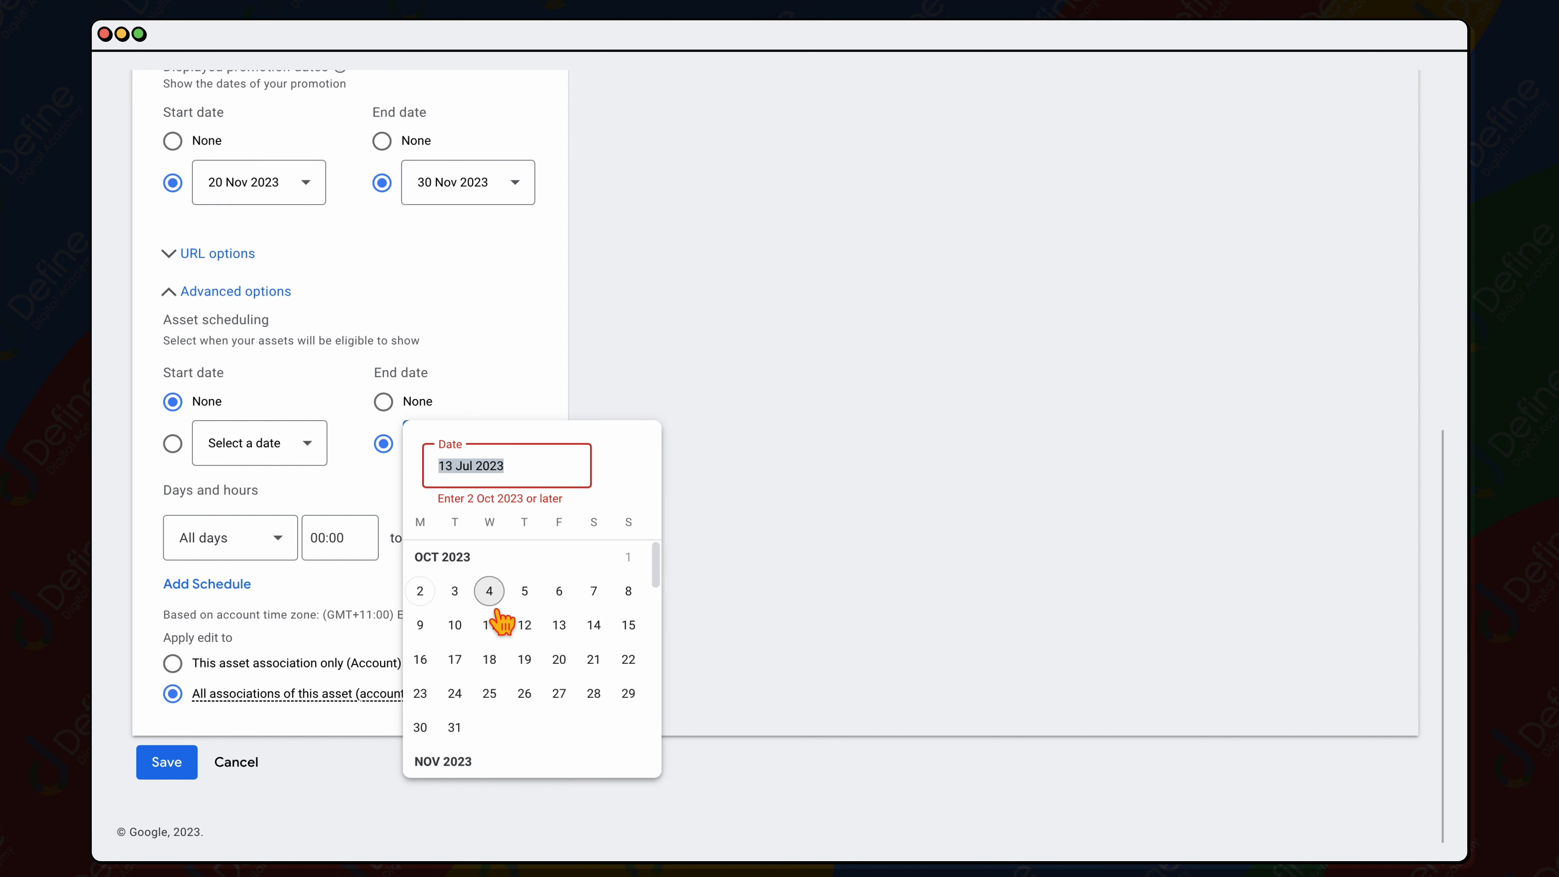
click(261, 442)
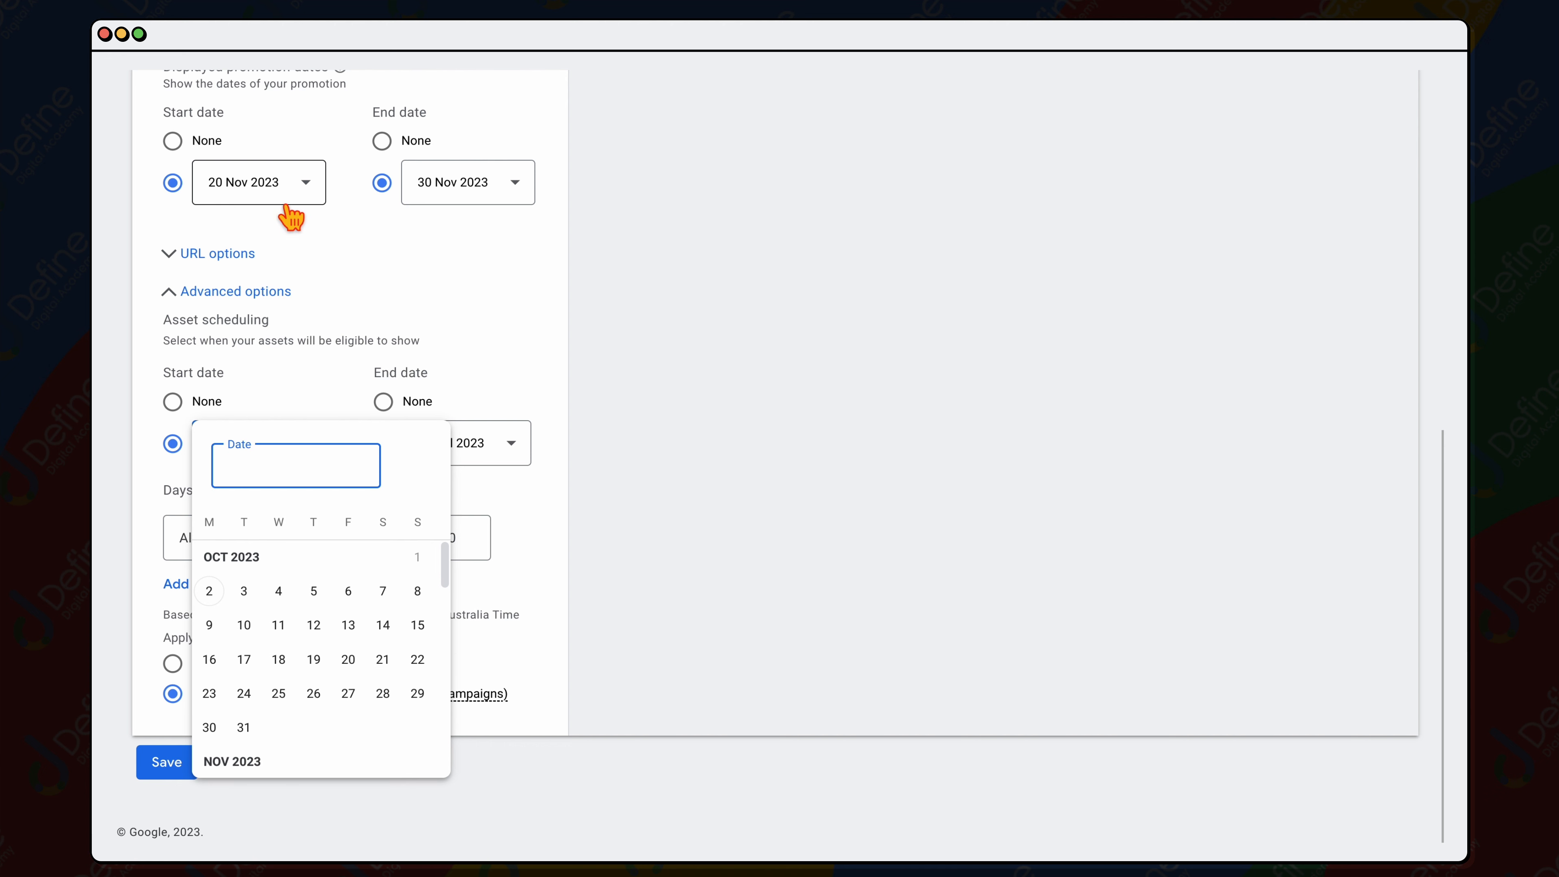
scroll(301, 615, down, 3)
scroll(304, 623, down, 1)
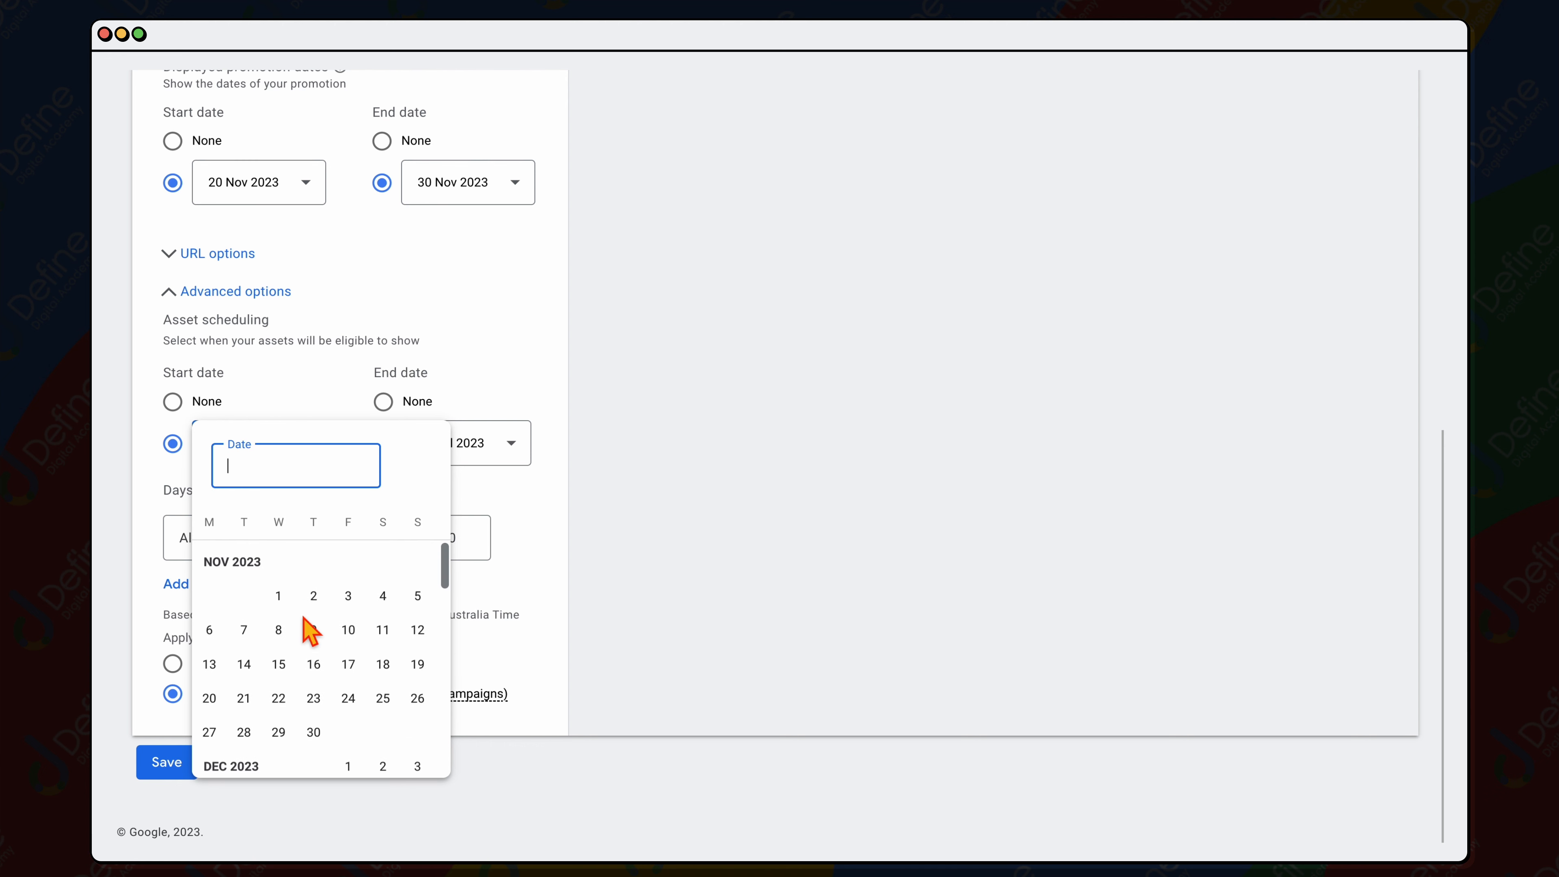
click(423, 667)
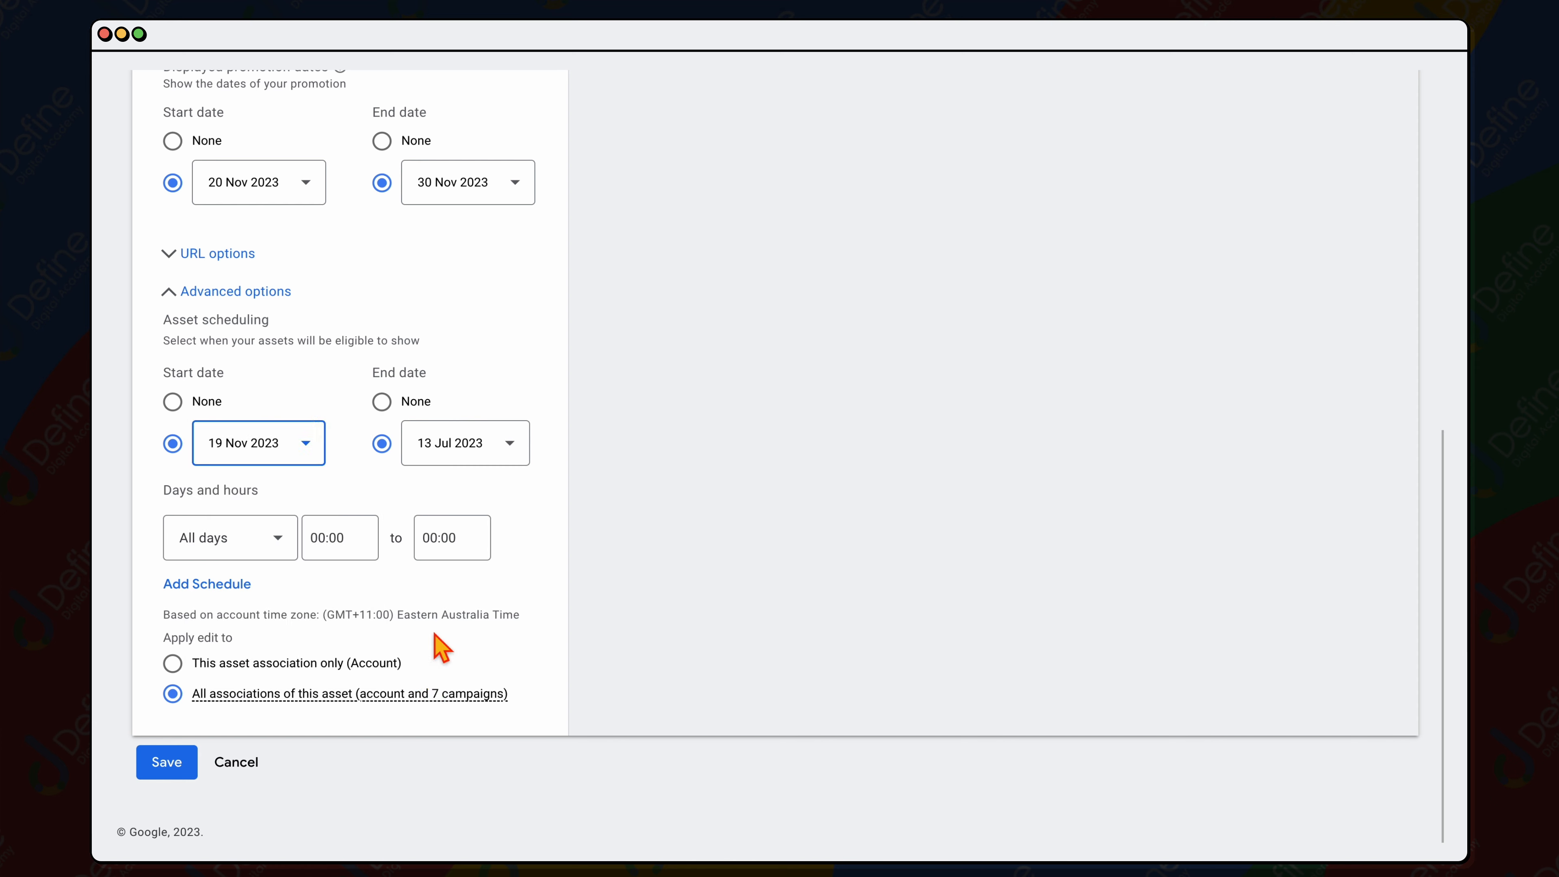
click(516, 731)
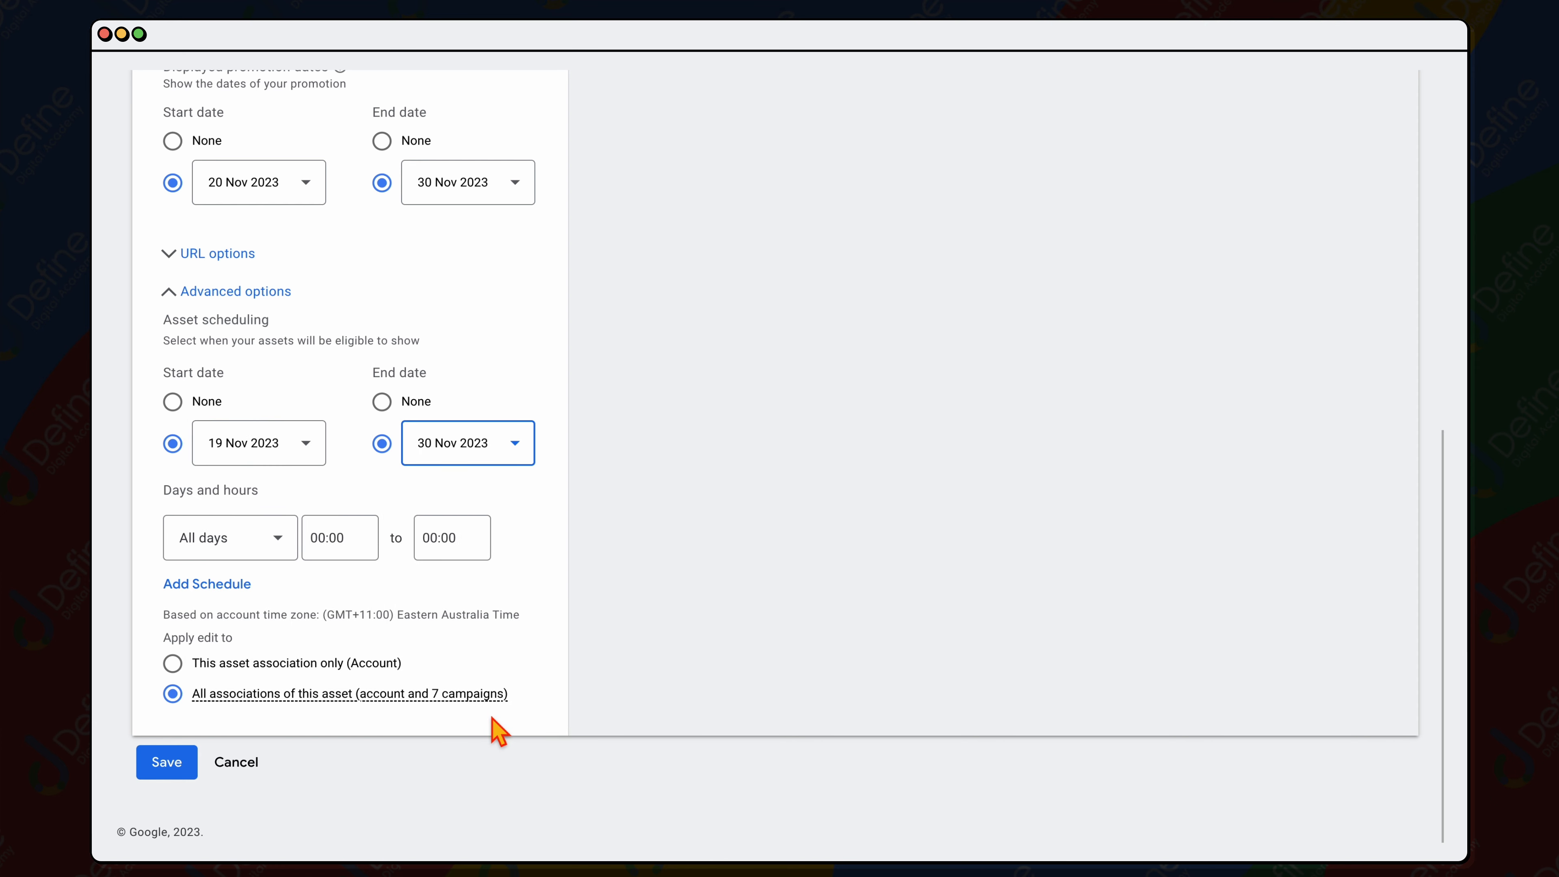
scroll(713, 492, up, 10)
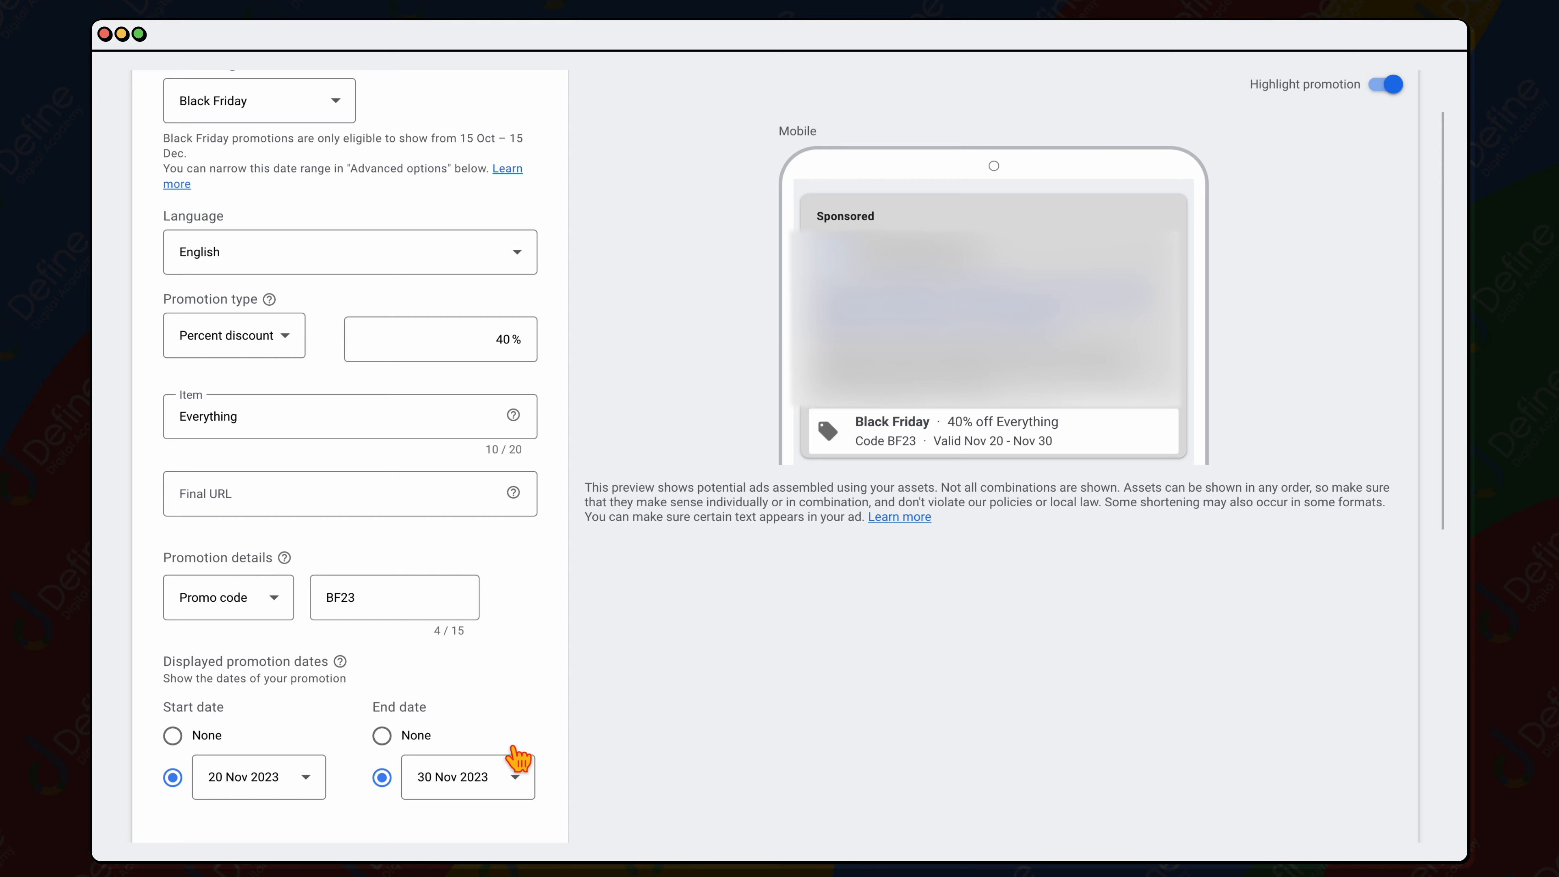
scroll(517, 760, down, 10)
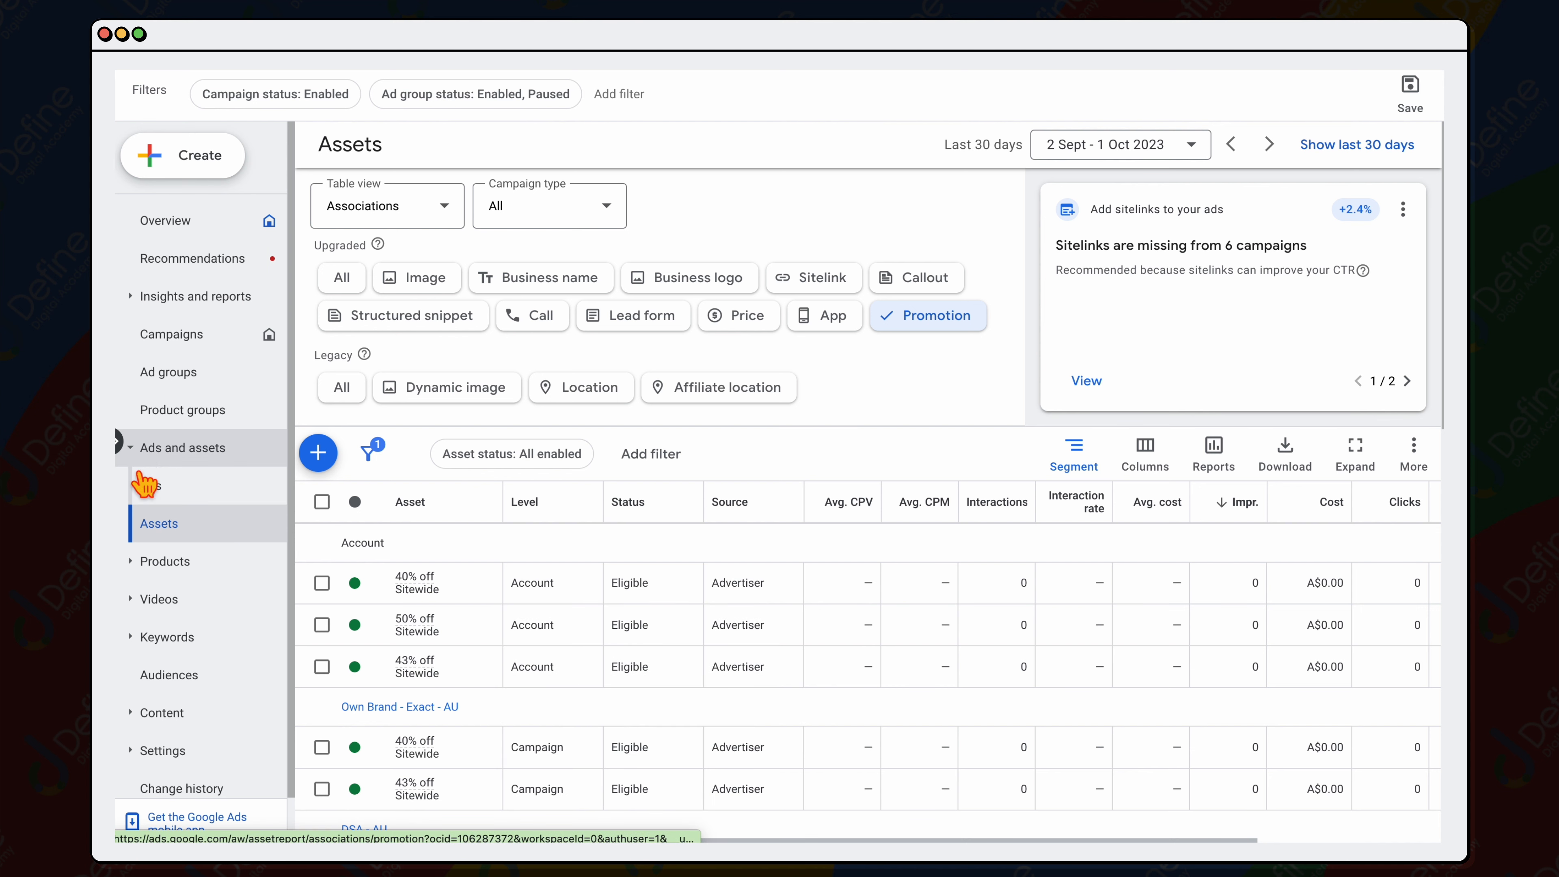
- Go to the Ads list under Ads and assets and choose a suggested final URL for a new responsive search ad
click(134, 451)
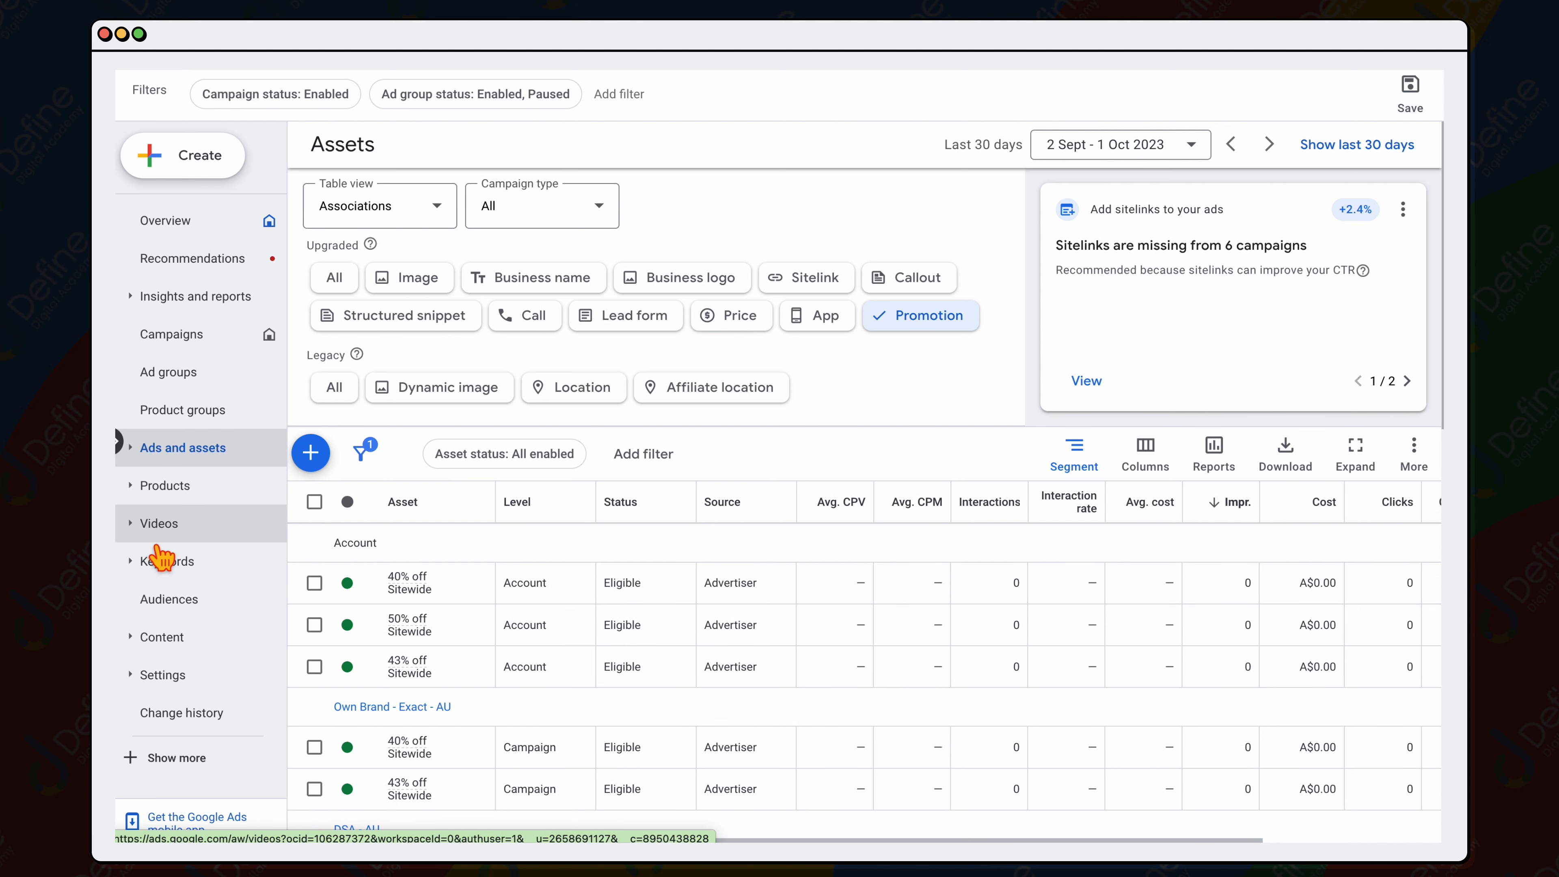
click(133, 452)
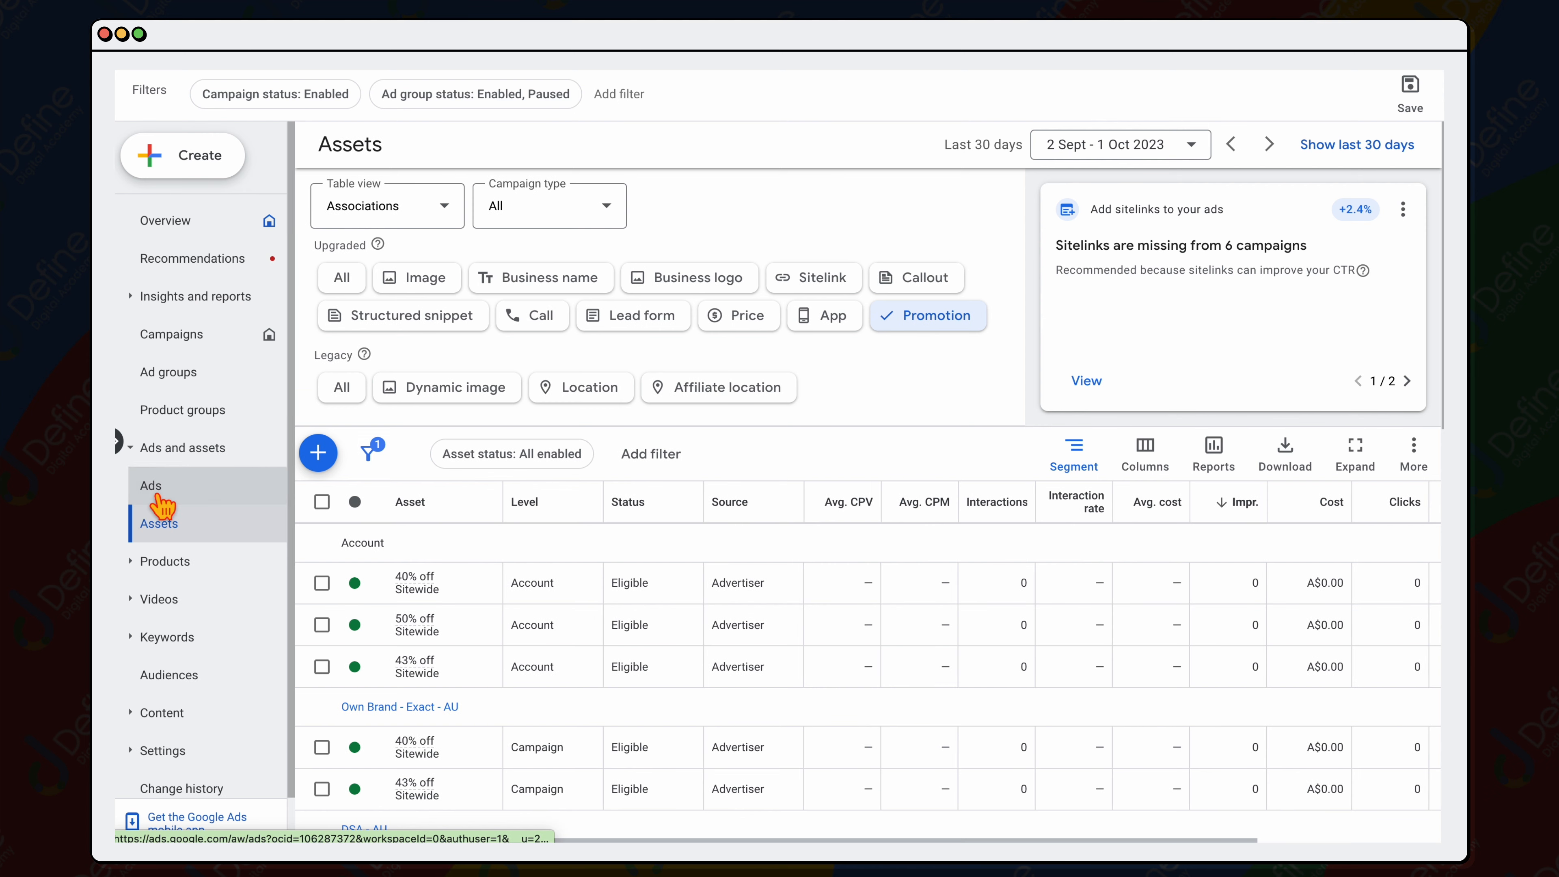
click(157, 491)
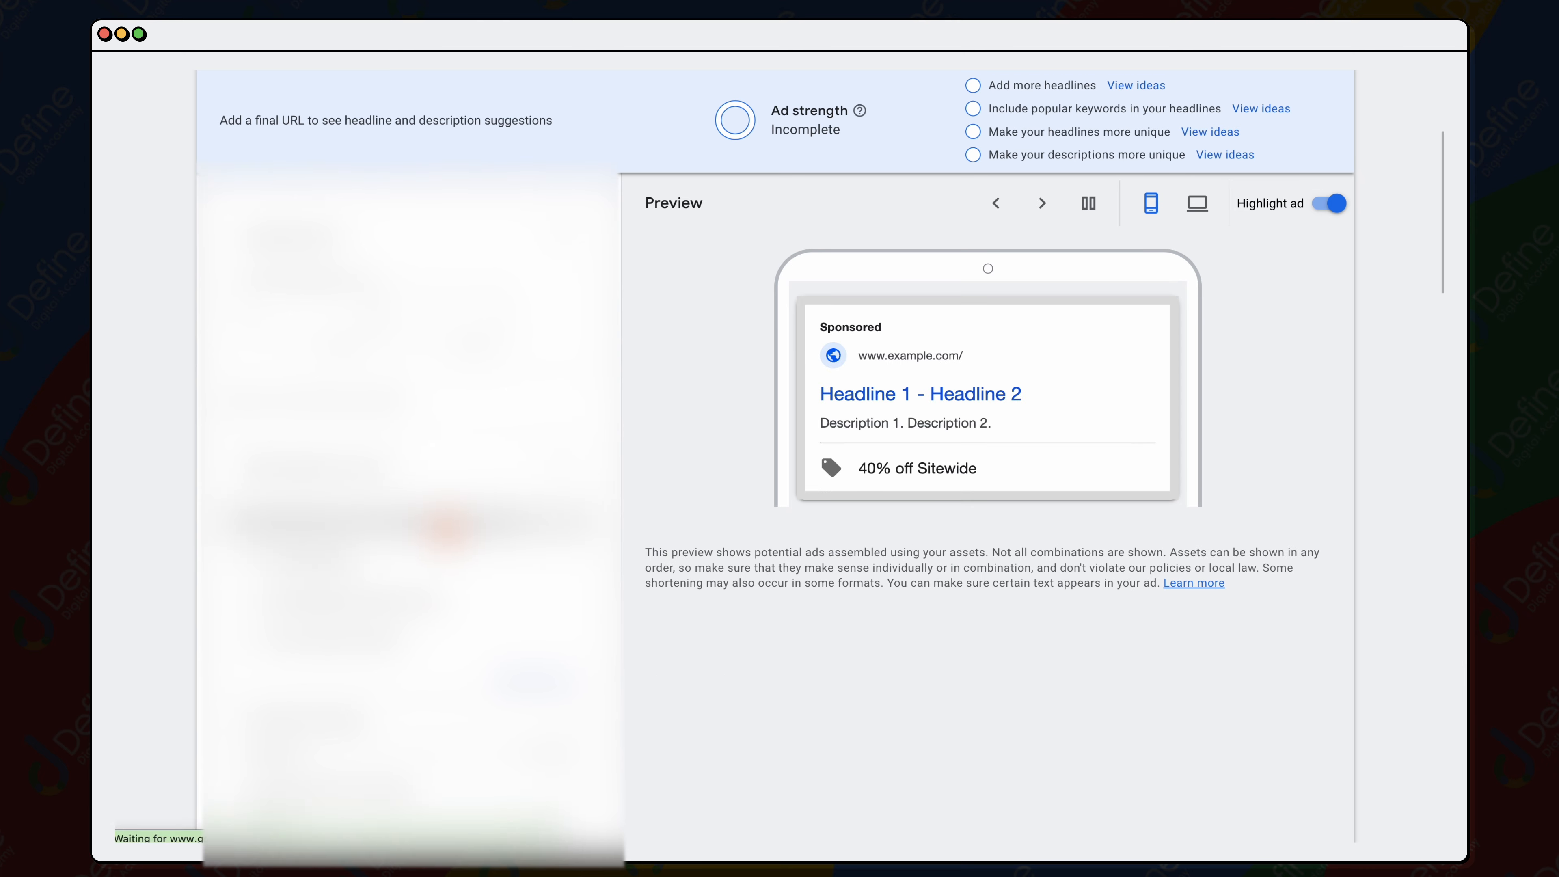
click(443, 529)
- Insert a countdown ending 7 Oct 2023 into the empty headline below "From Gym to Swim"
scroll(440, 529, down, 8)
scroll(431, 522, down, 6)
click(316, 547)
text({)
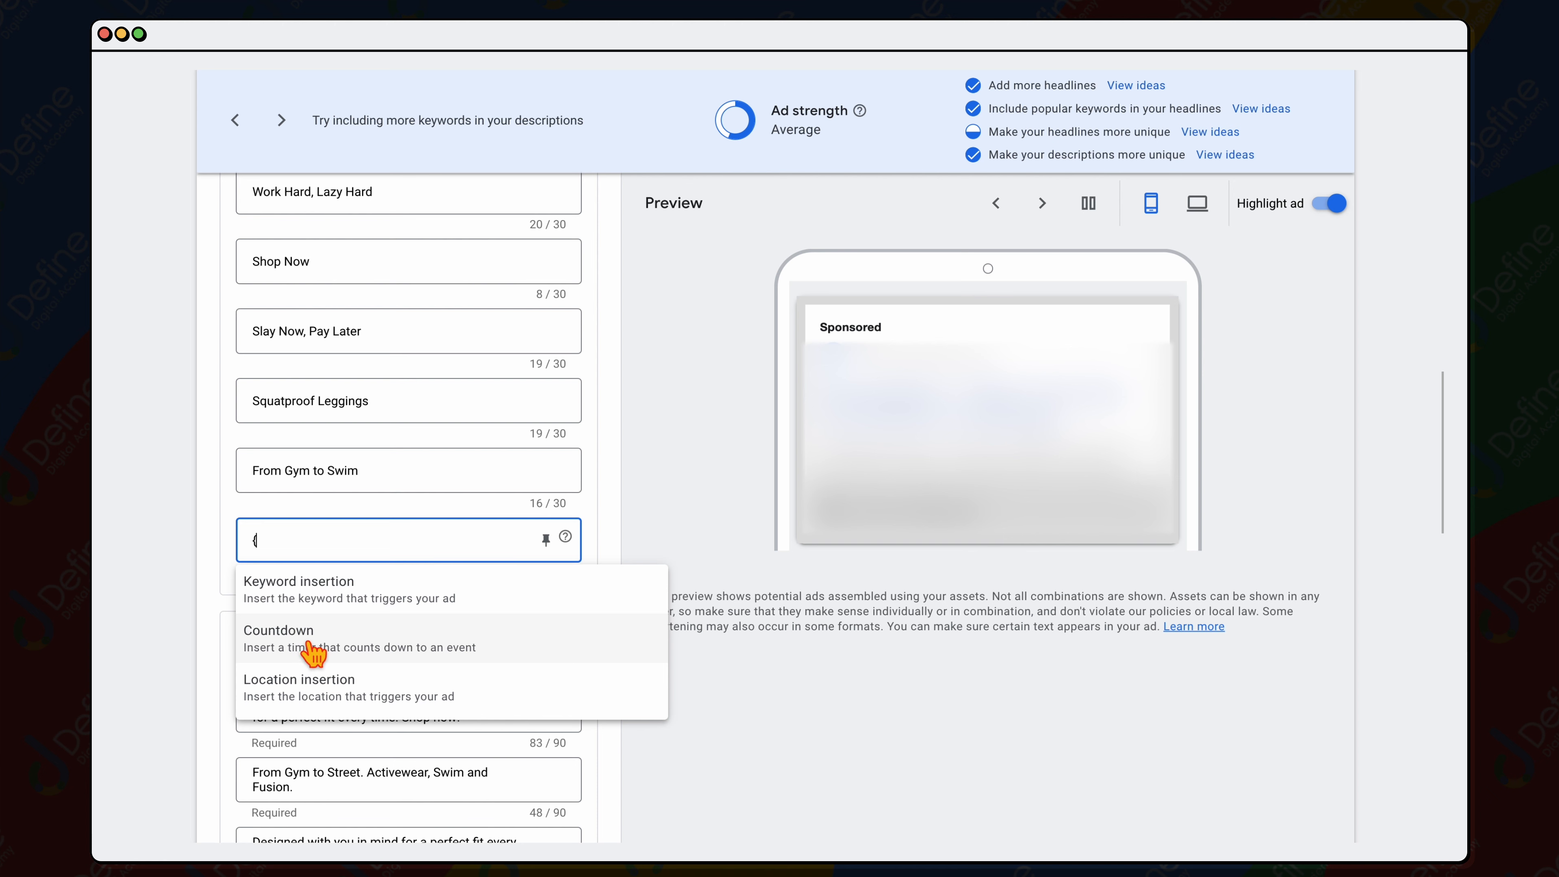
click(315, 651)
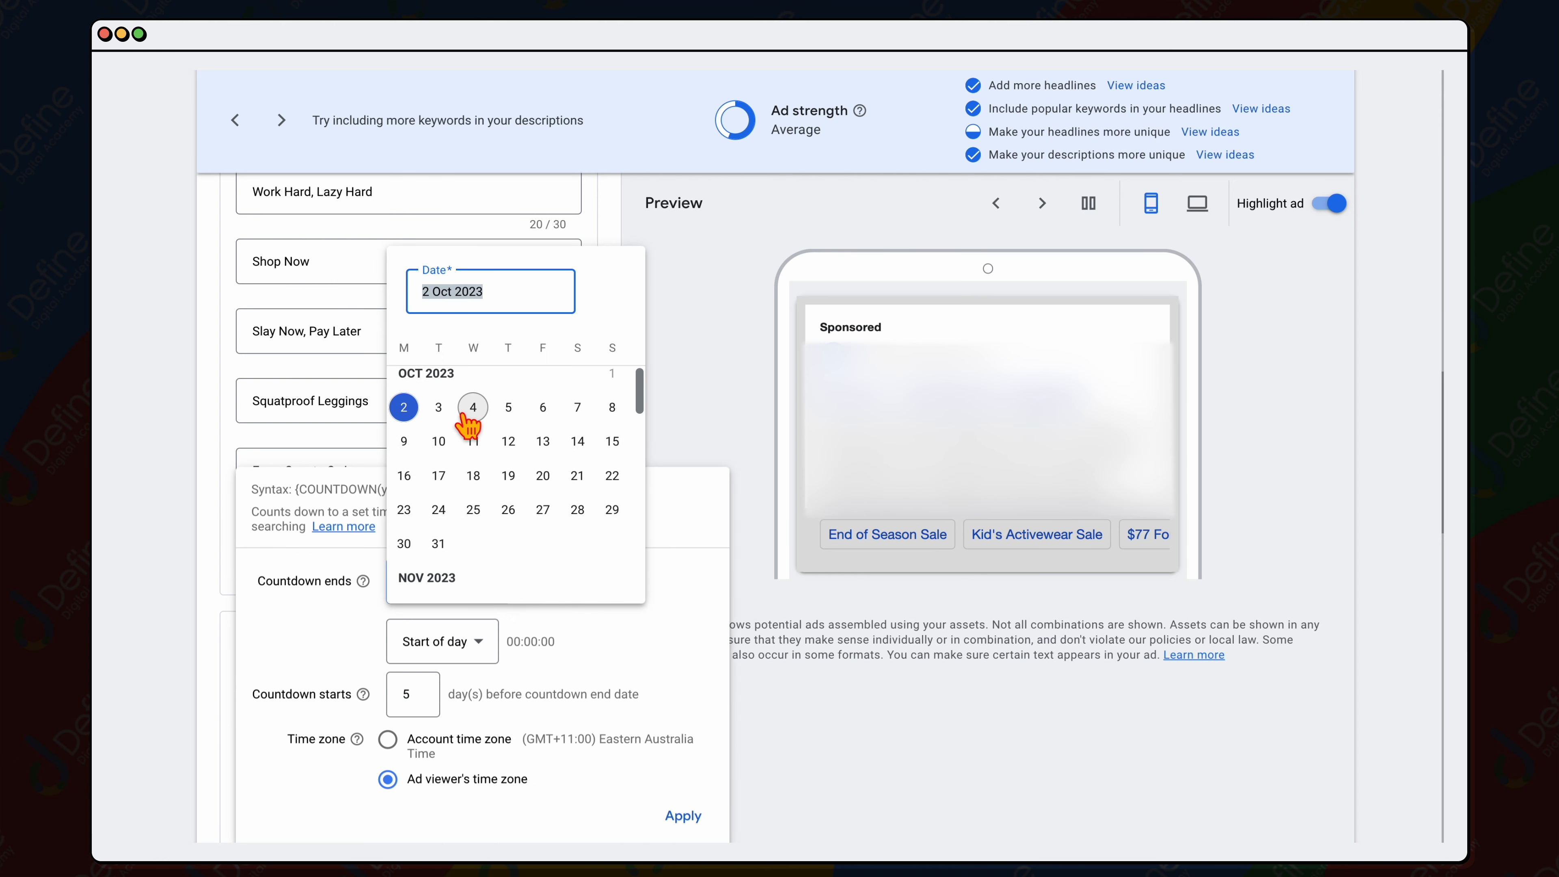
click(577, 410)
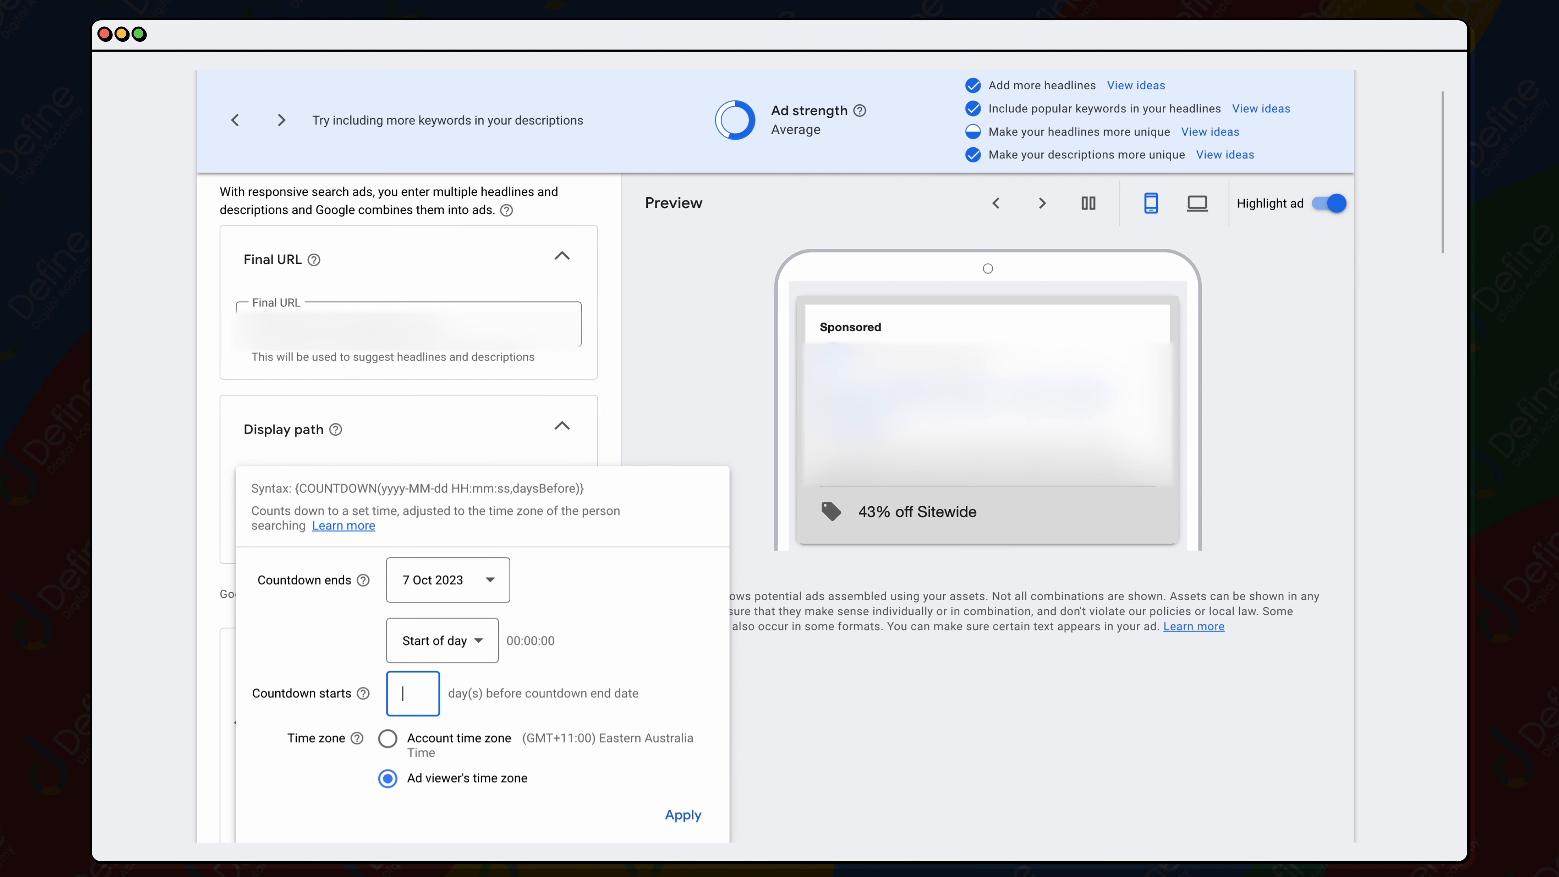
click(684, 816)
- Add the text "Sale Ends In" before the countdown in that headline and select the added words
click(253, 457)
text(Sale Ends In {COUNTDOWN(2023-10-07 00:00:00,)
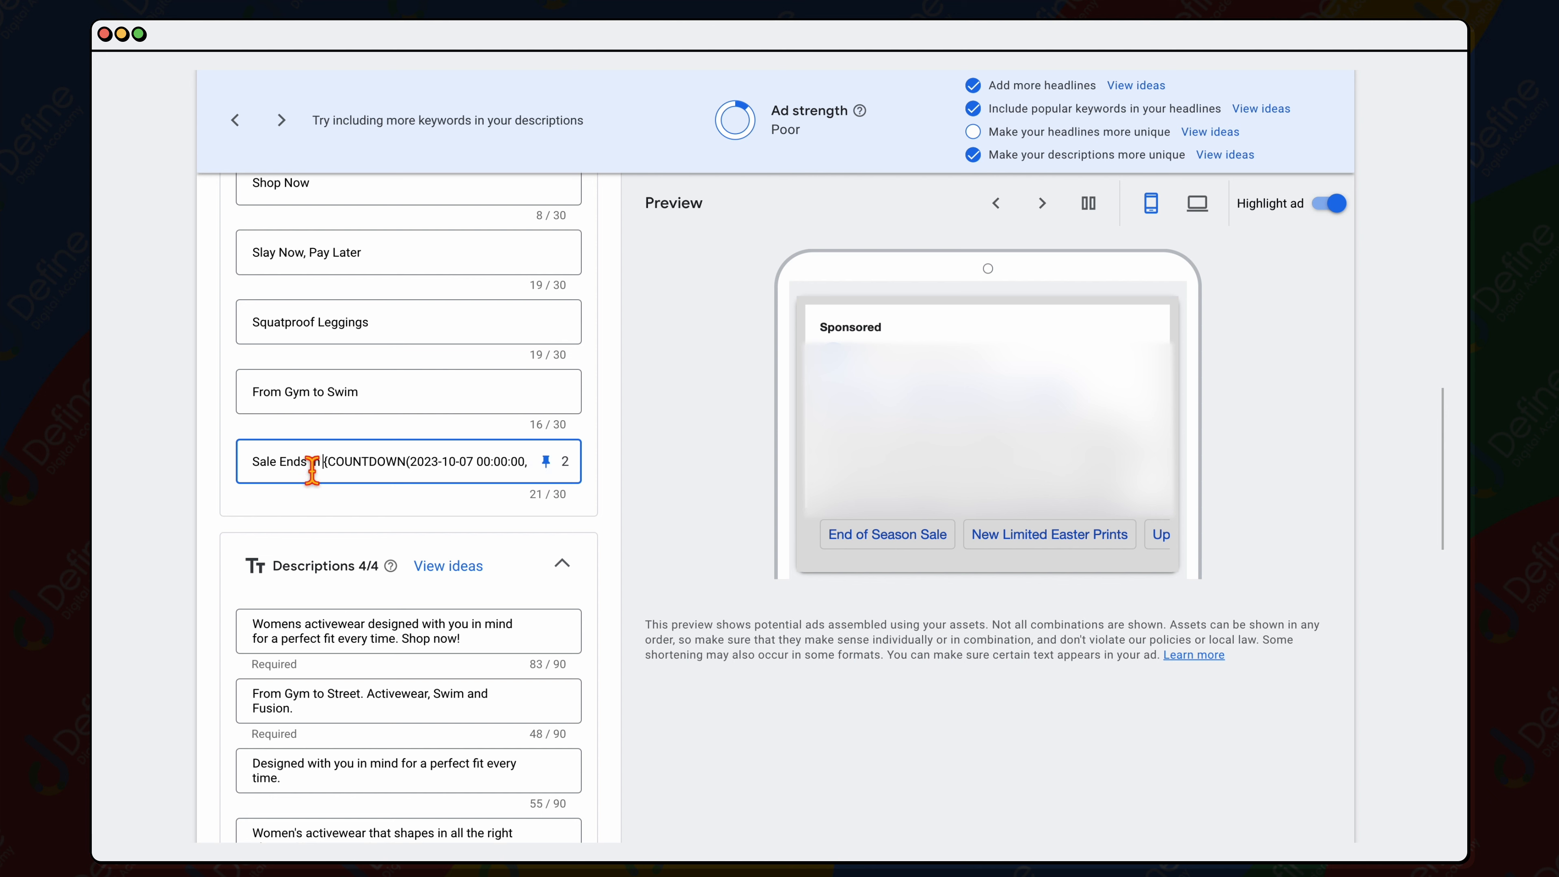
drag(319, 469, 191, 471)
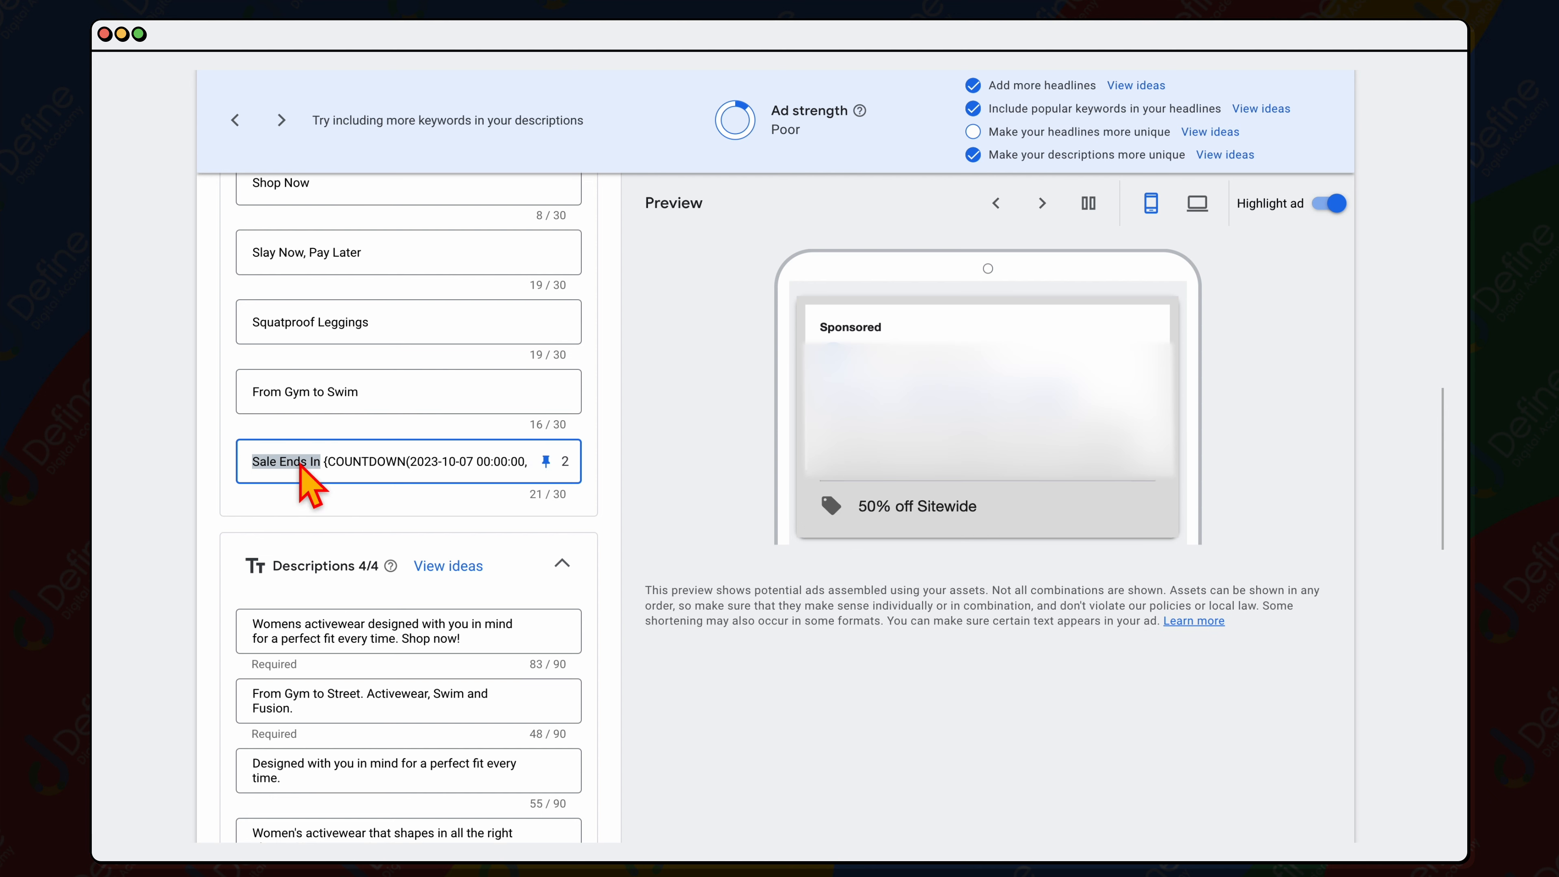